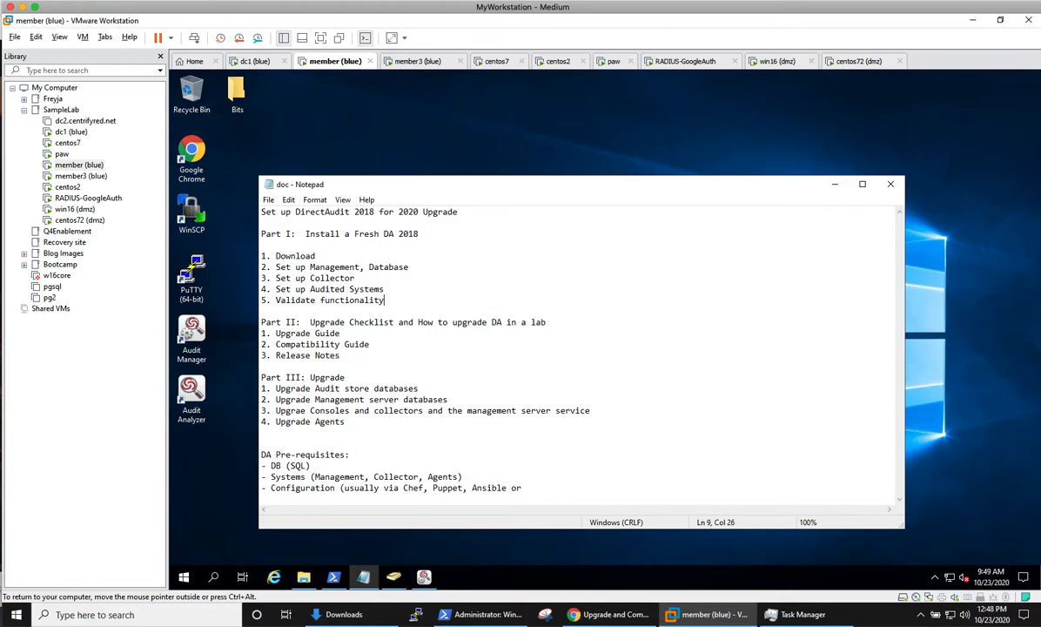
Step: Launch the Group Policy Management console and widen the domain tree pane
right_click(183, 576)
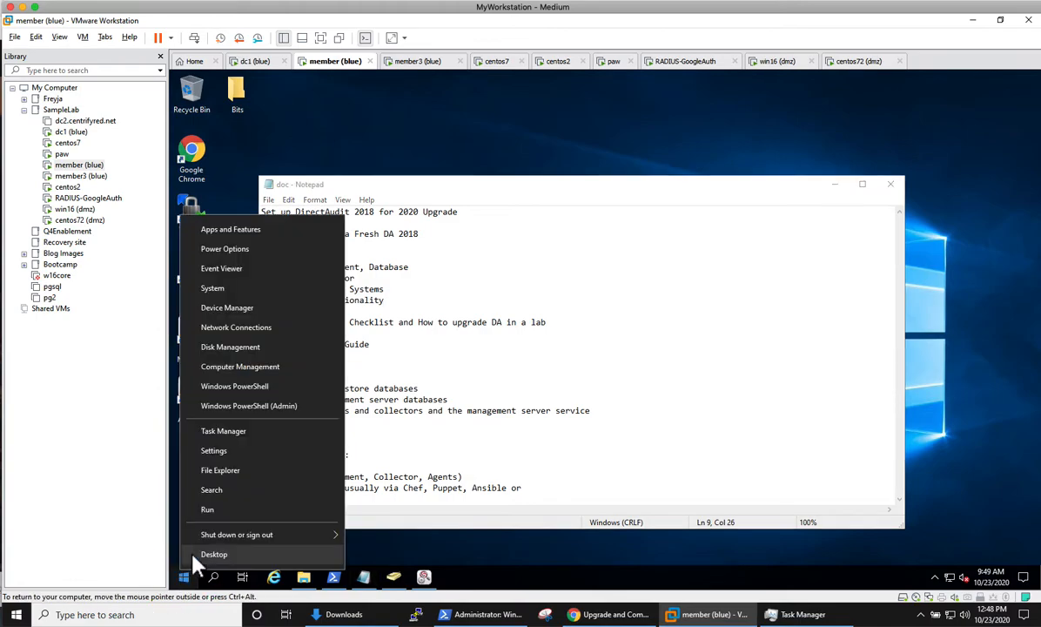
left_click(207, 509)
key("Return")
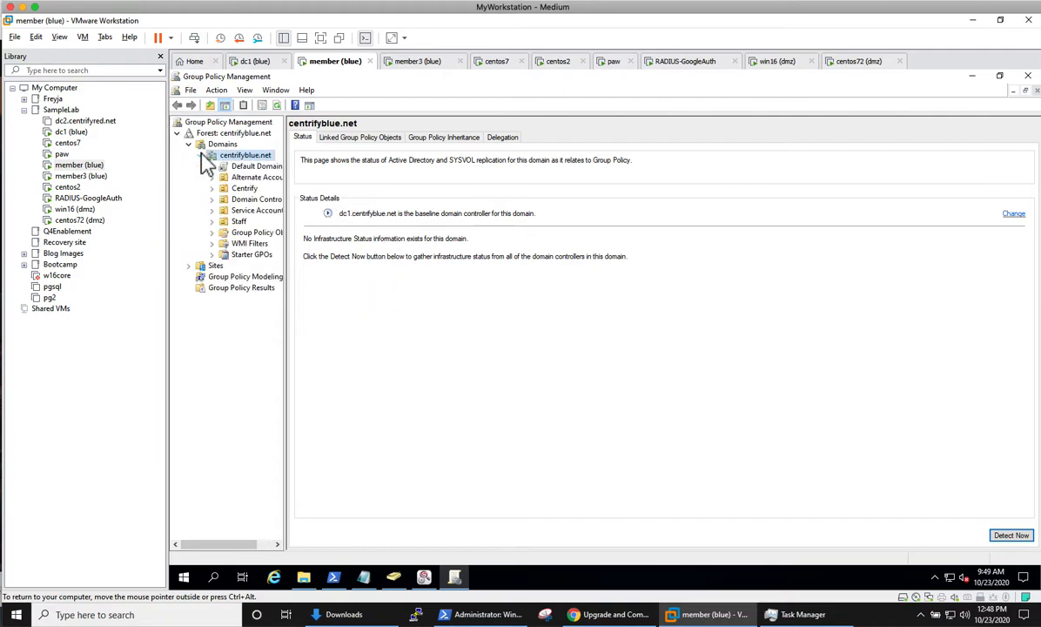
left_click_drag(291, 250, 381, 278)
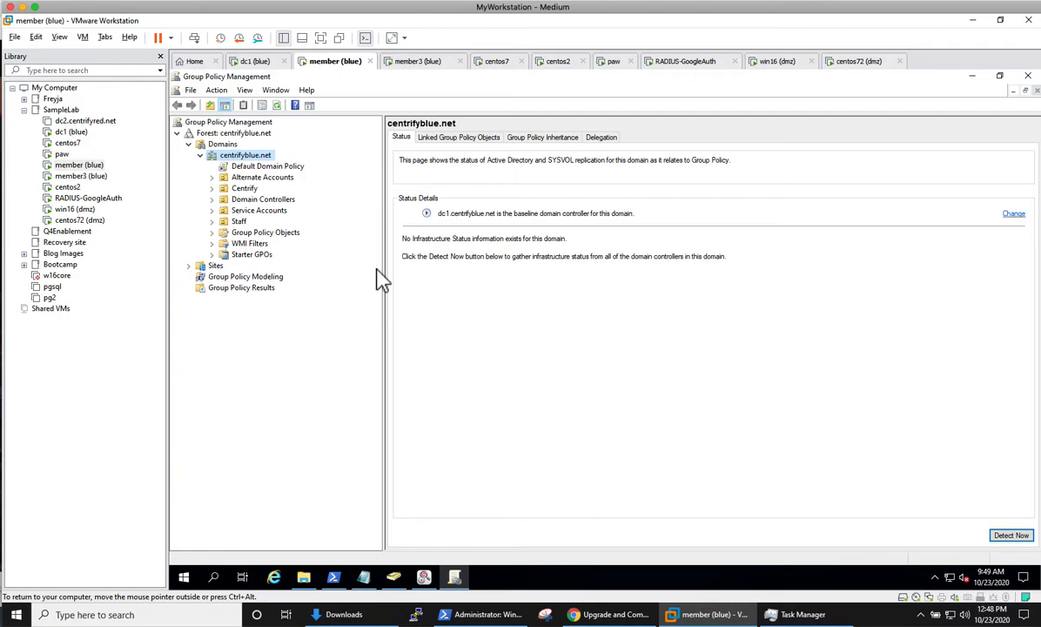
Step: Create a GPO named 'DA Policy' linked to centrifyblue.net and open it in the editor
right_click(259, 160)
left_click(305, 158)
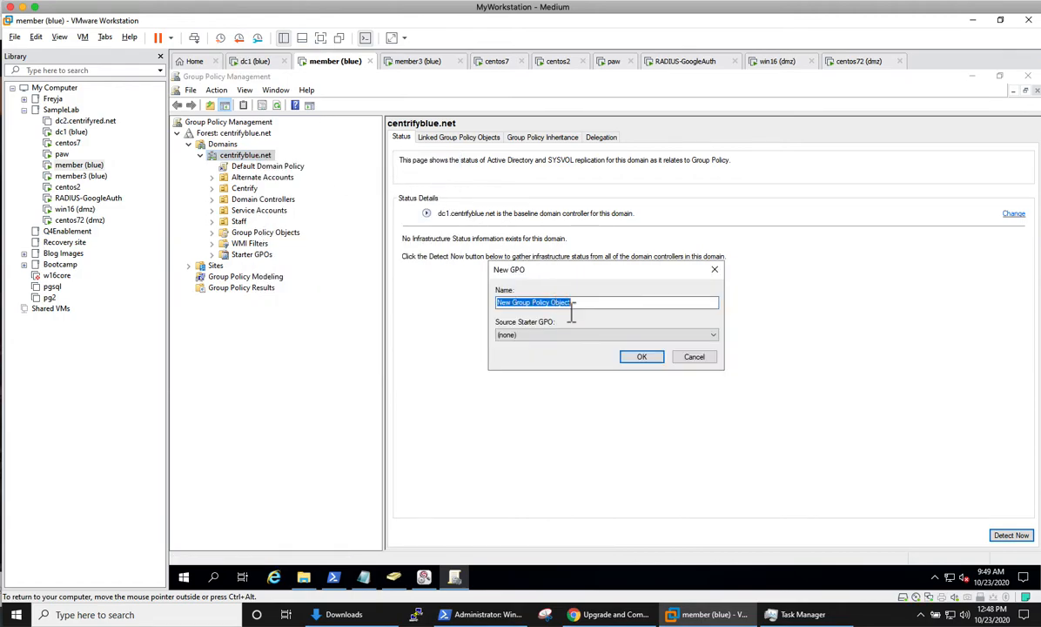
type("DA Policy")
left_click(640, 356)
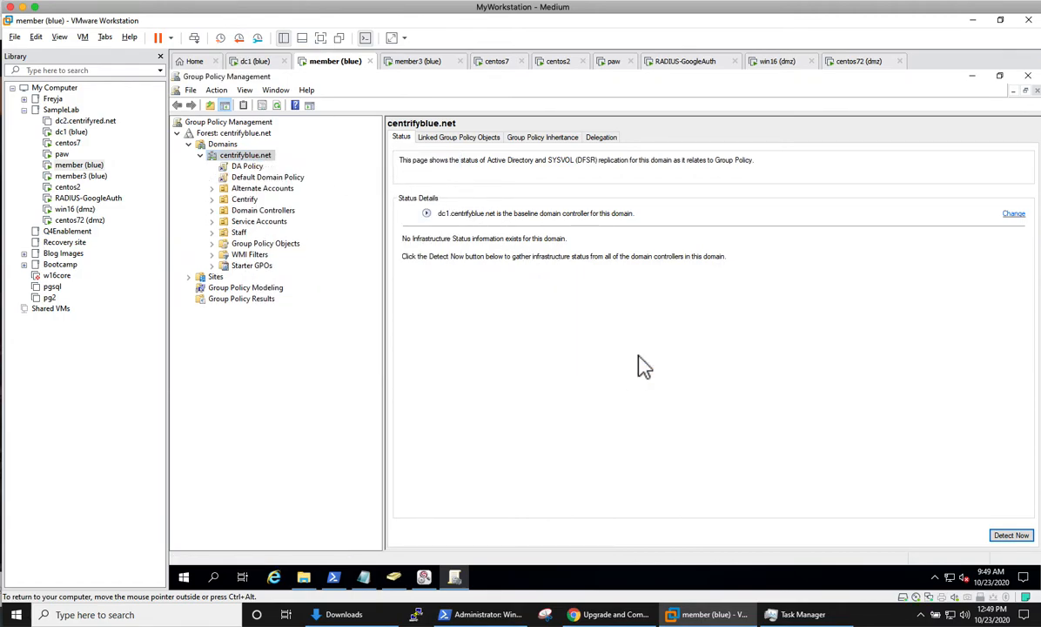
right_click(245, 155)
right_click(246, 166)
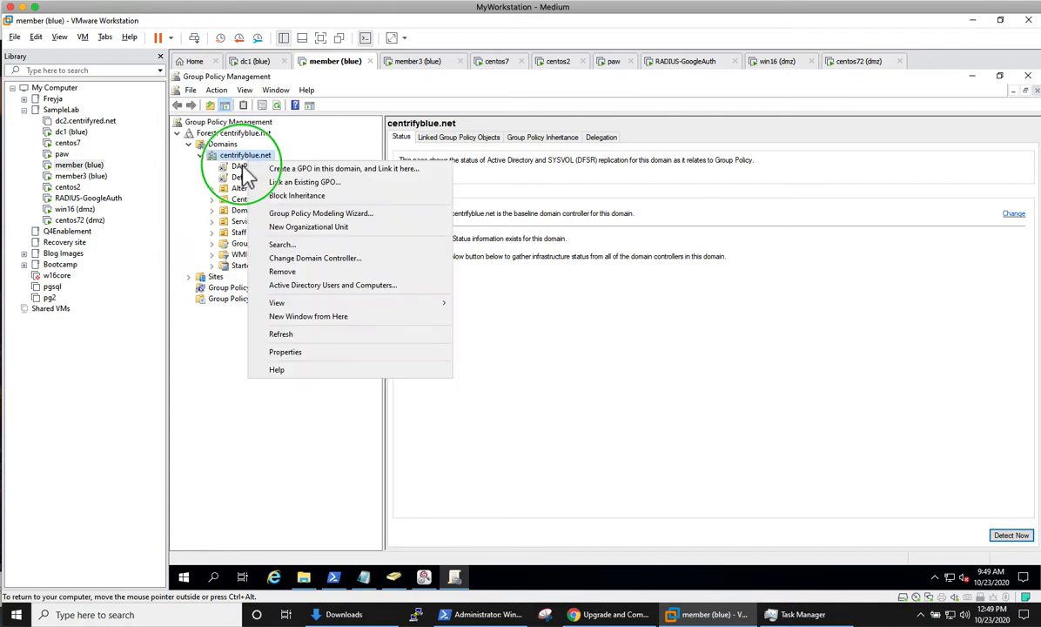
left_click(283, 176)
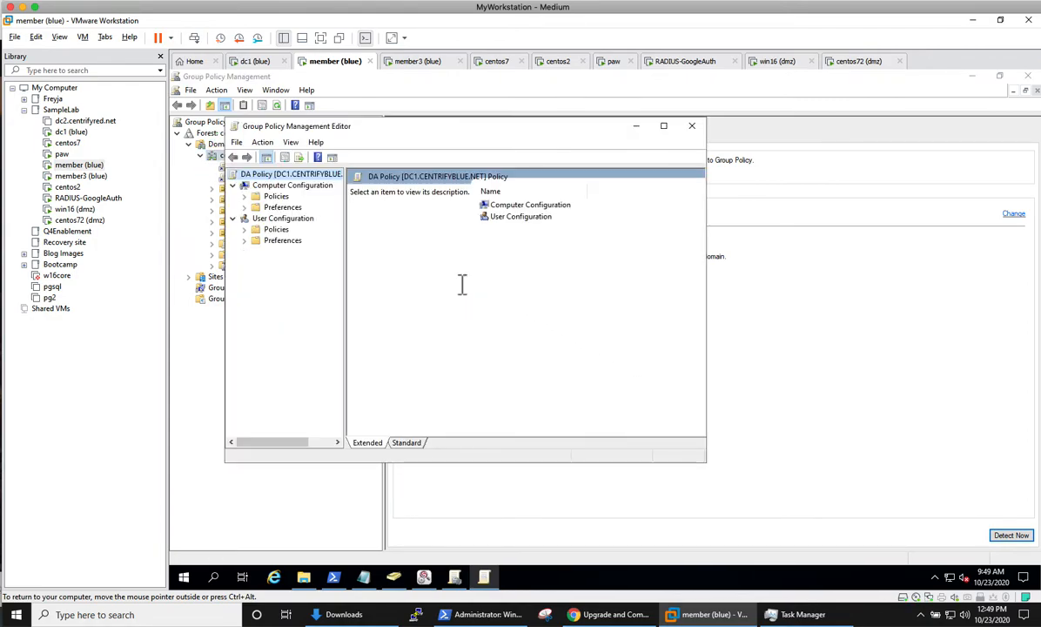
Step: Expand Computer Configuration > Policies > Centrify Audit Trail Settings and show Centrify Configuration Settings
left_click(276, 199)
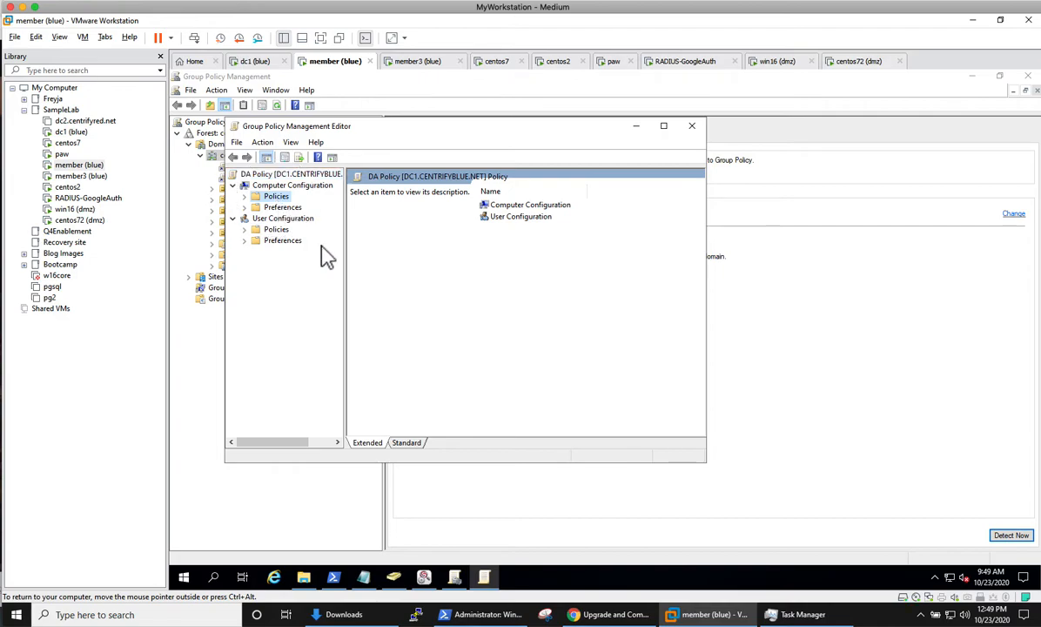
left_click(246, 196)
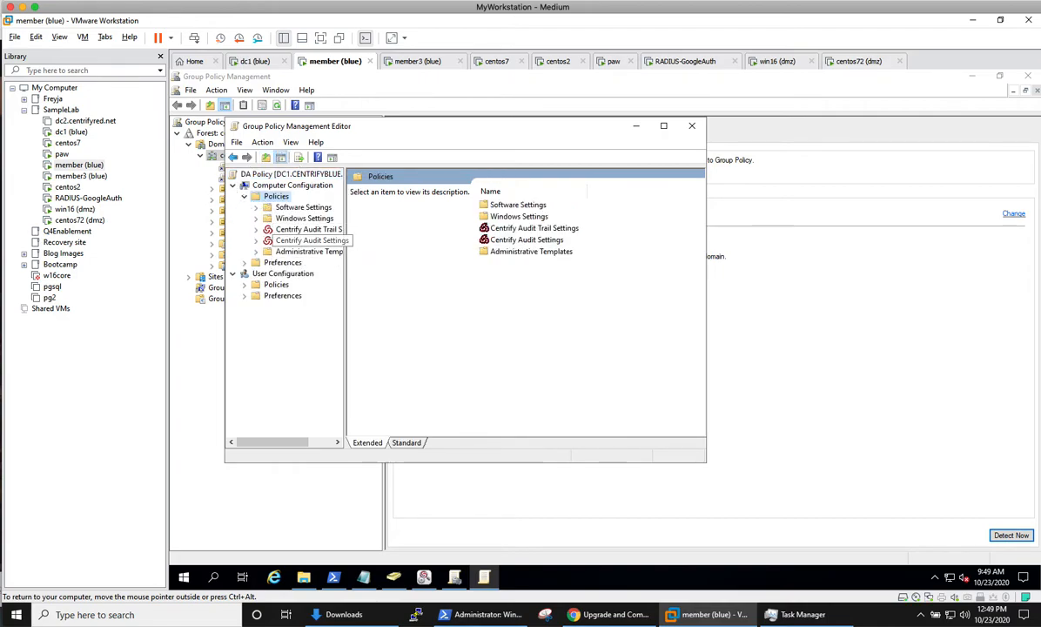
left_click_drag(352, 251, 437, 252)
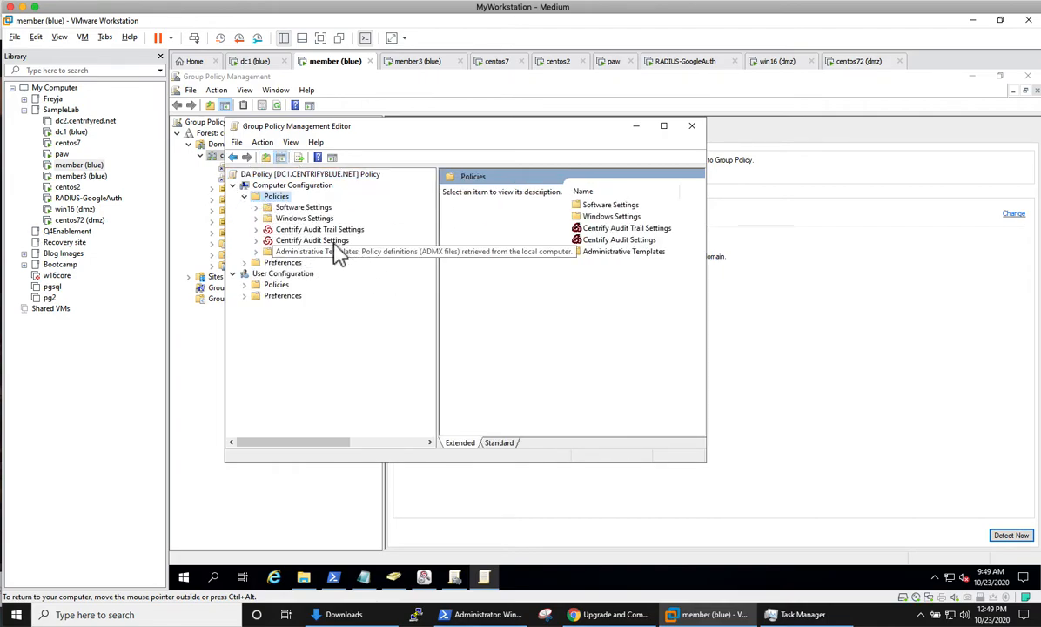
left_click(339, 242)
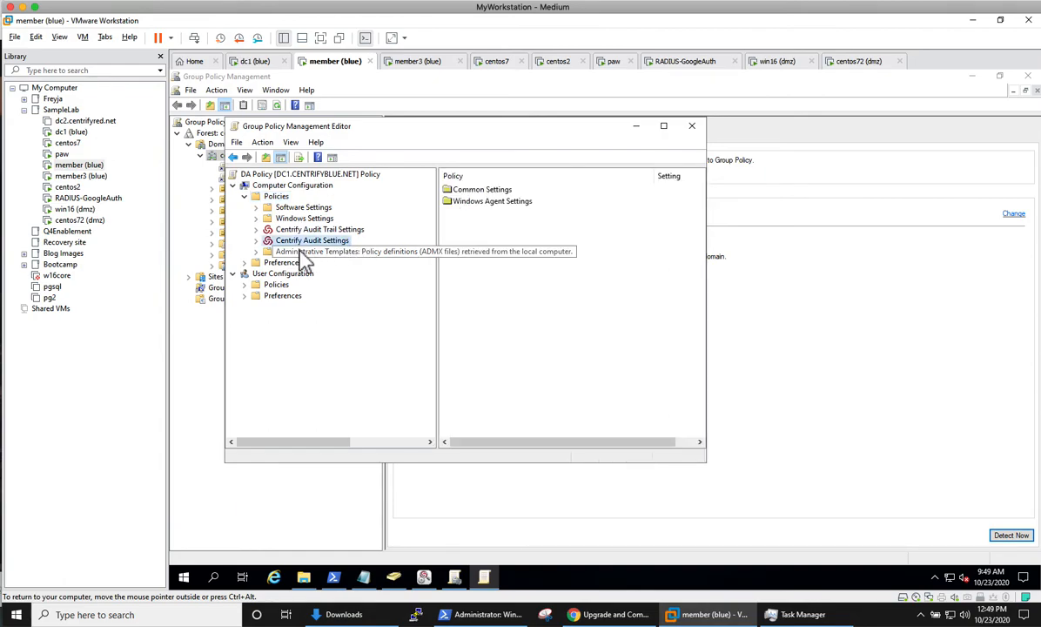
left_click(256, 240)
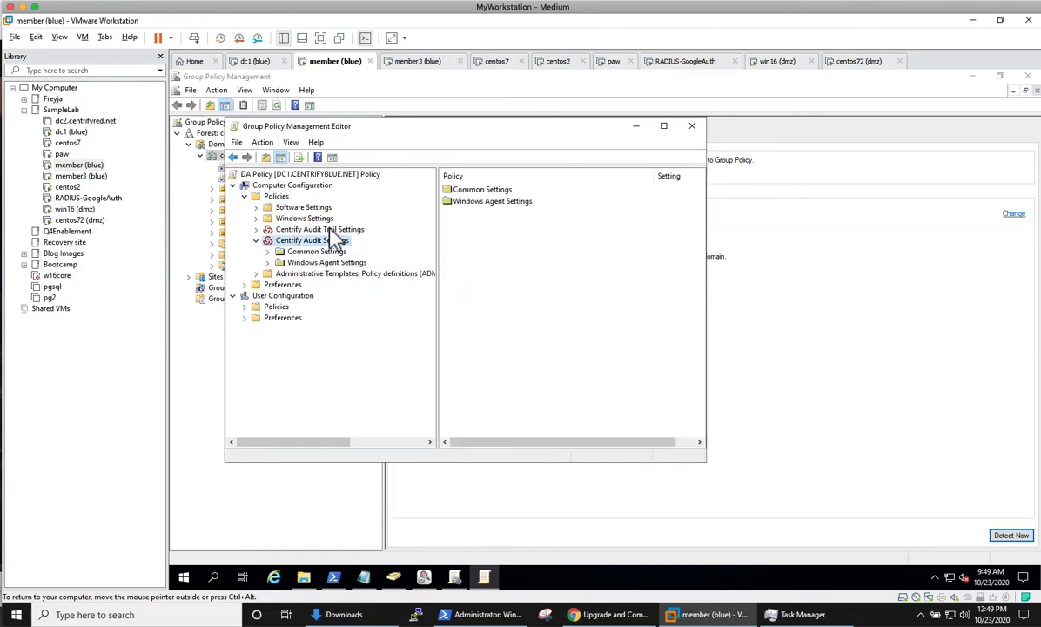
double_click(334, 231)
mouse_move(433, 264)
left_mouse_down()
mouse_move(435, 294)
mouse_move(435, 284)
left_mouse_up()
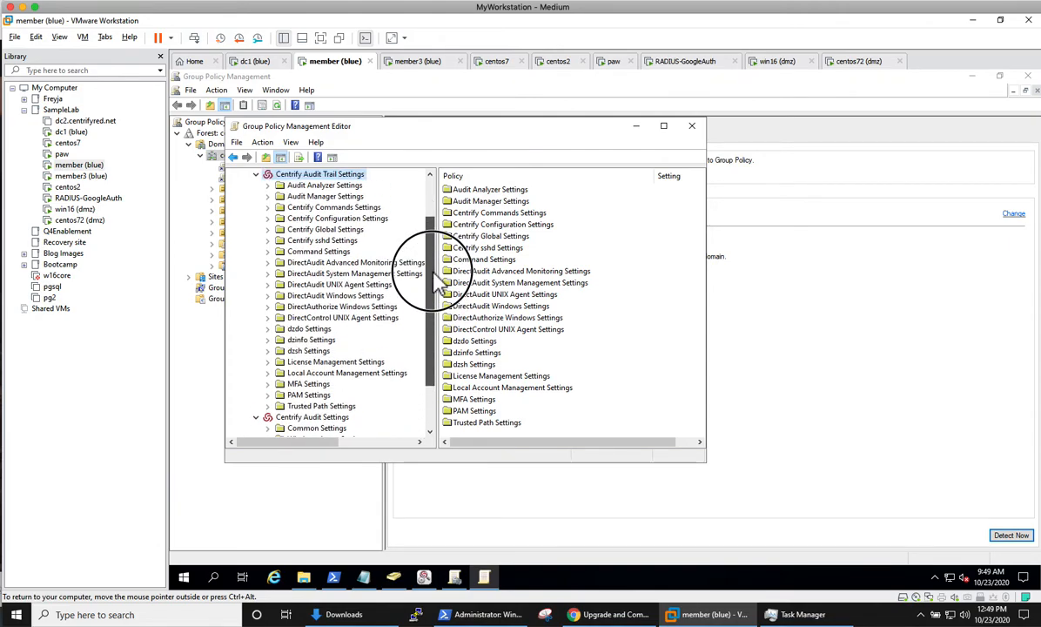
left_click_drag(434, 277, 427, 261)
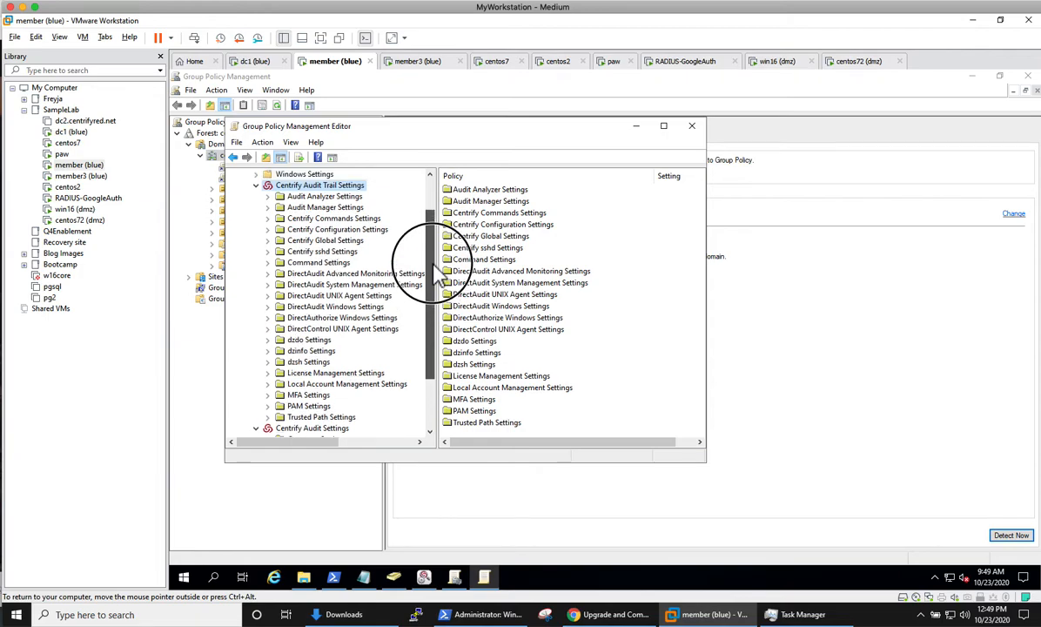
scroll(383, 230, "up", 1)
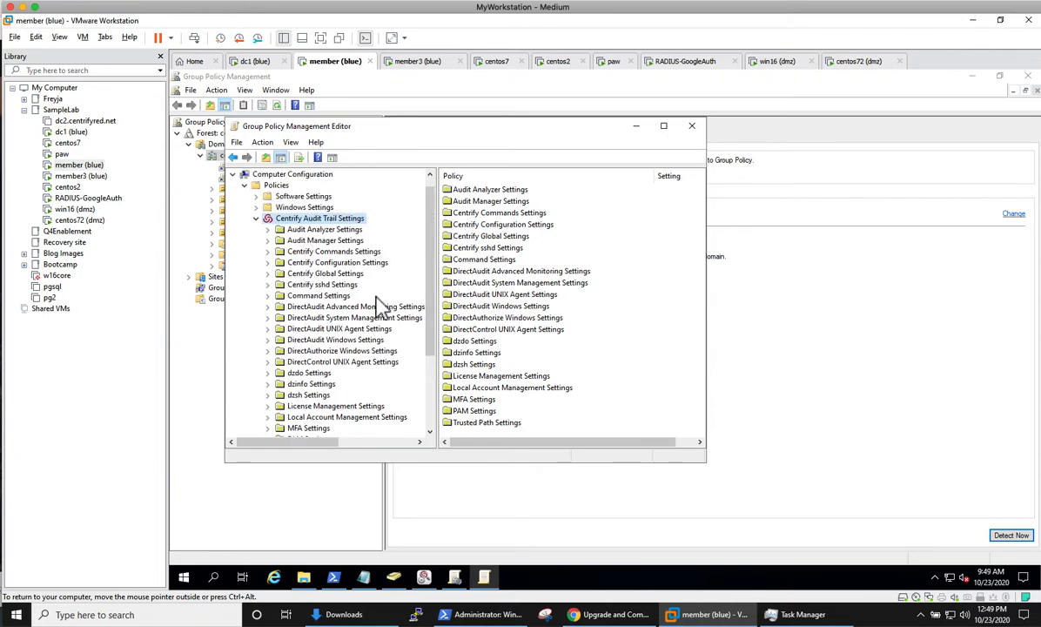
left_click(348, 262)
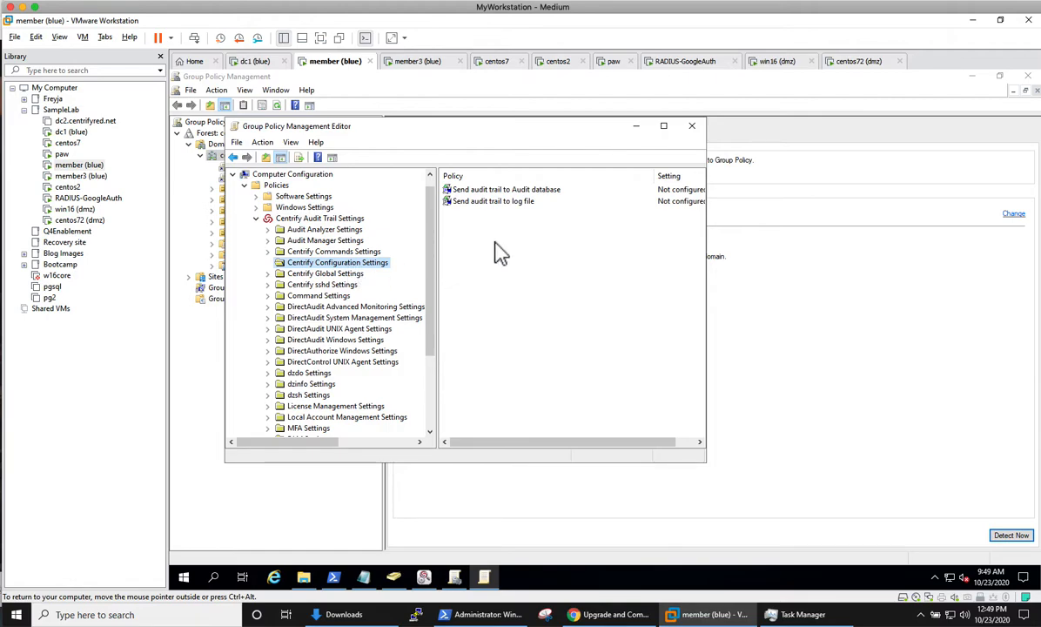
Step: Enable both the Send audit trail to log file and Send audit trail to Audit database policies
double_click(514, 201)
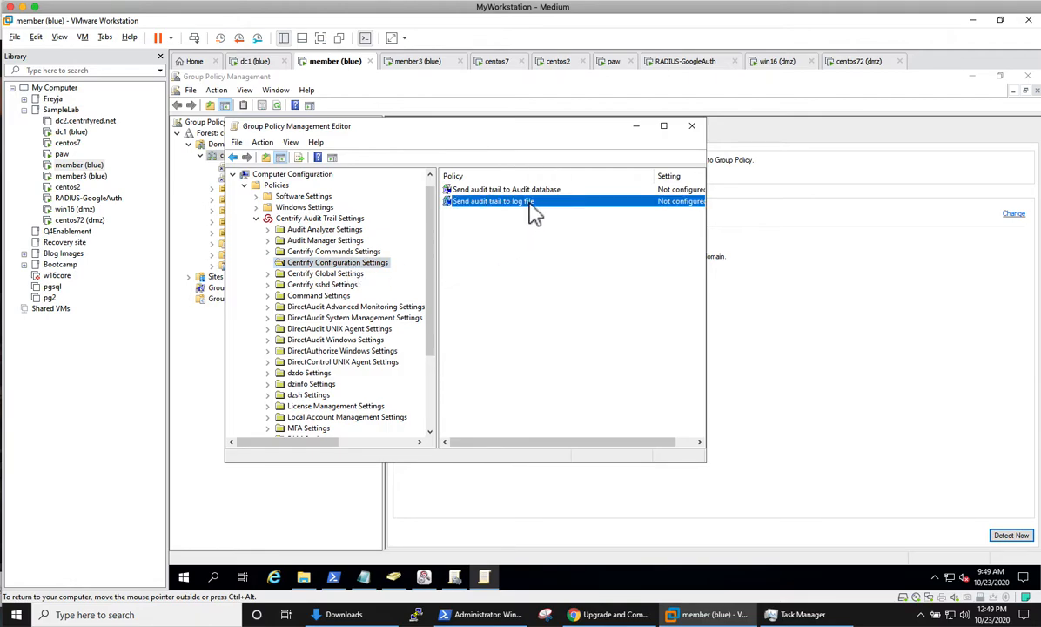
left_click(565, 196)
left_click(521, 216)
left_click(468, 425)
left_click(580, 191)
double_click(580, 191)
left_click(565, 195)
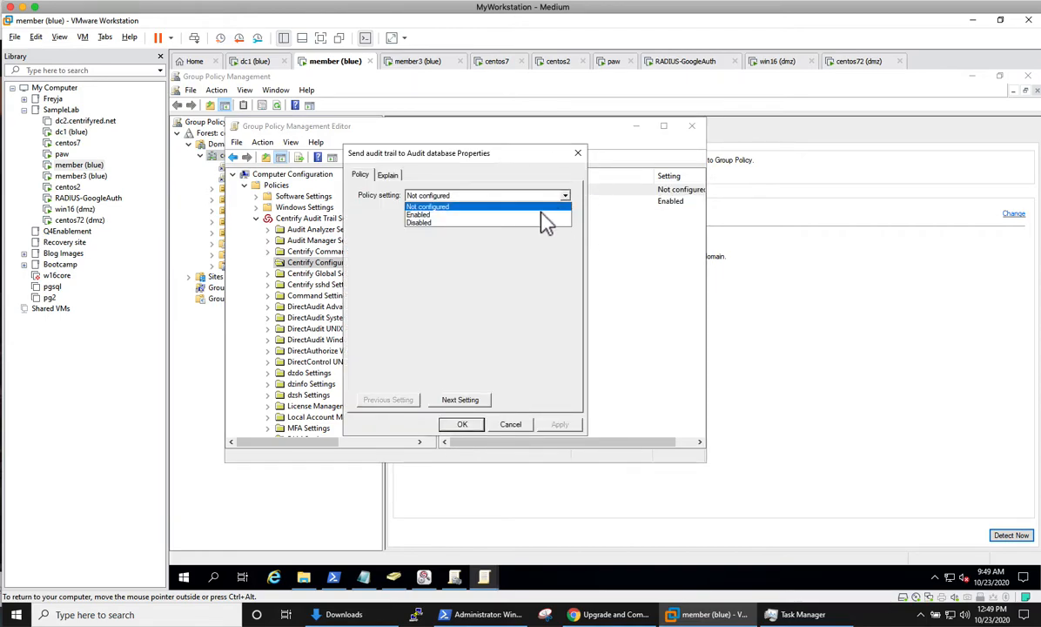
left_click(541, 215)
left_click(462, 425)
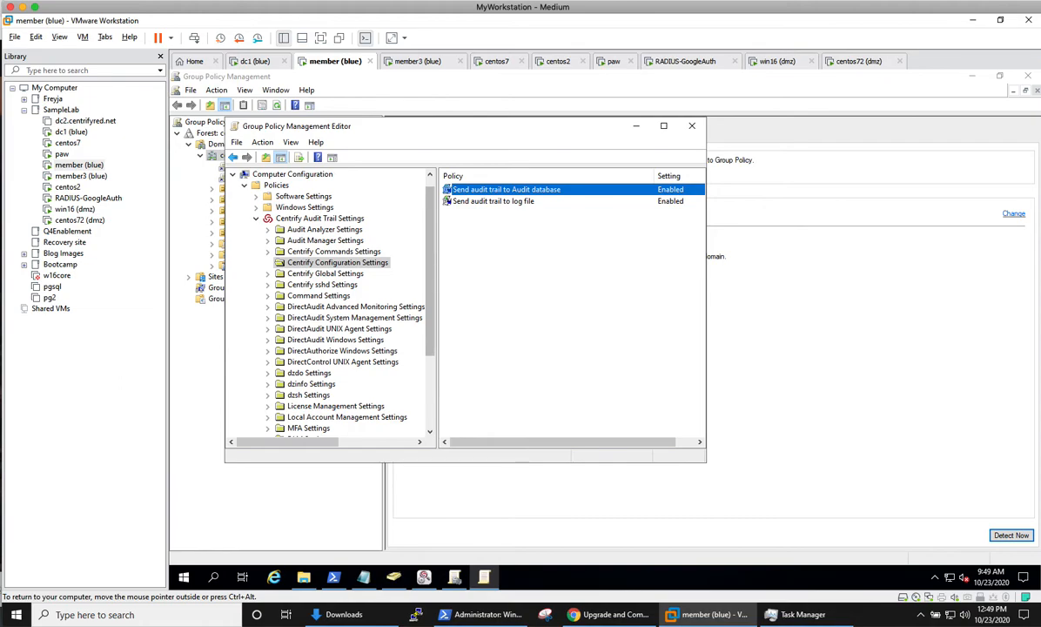
Step: Enable the Common Settings Installation policy set to DefaultInstallationLab, then close the editor
left_click(257, 219)
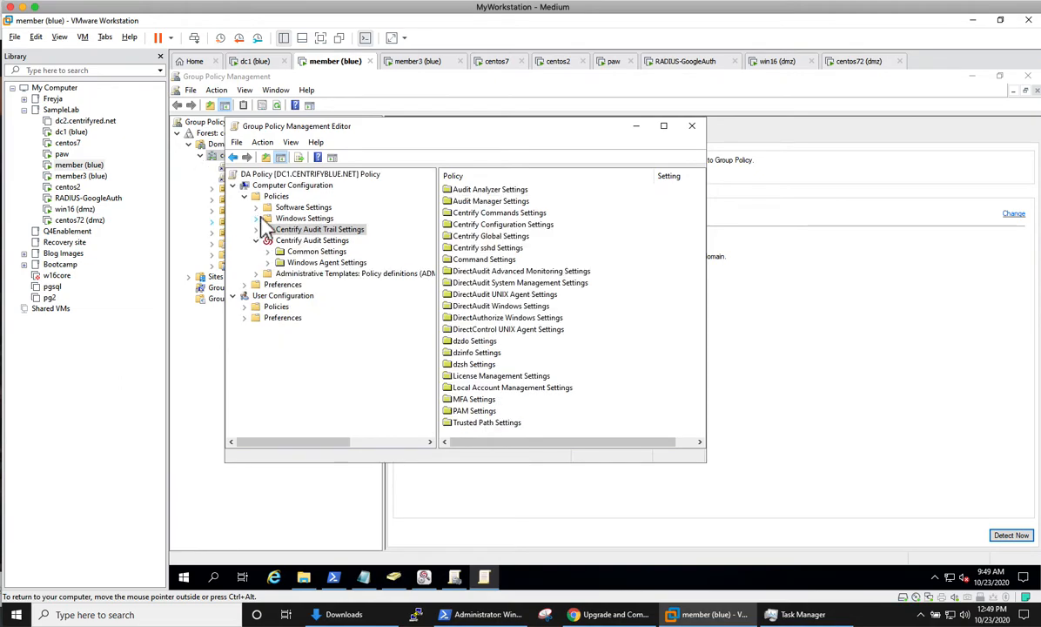
left_click(317, 252)
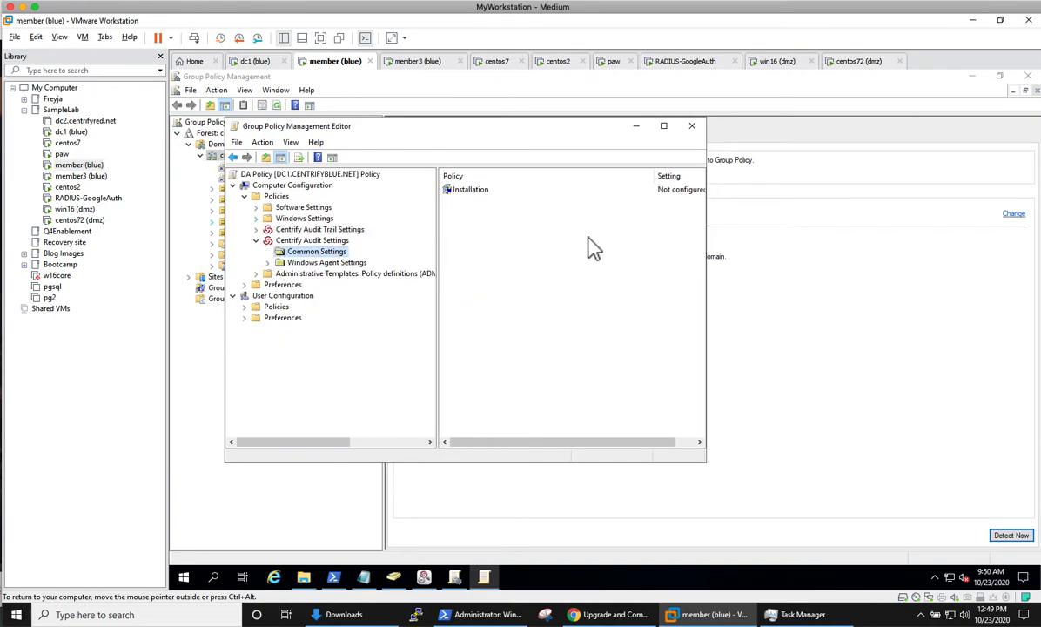
double_click(526, 193)
left_click(565, 195)
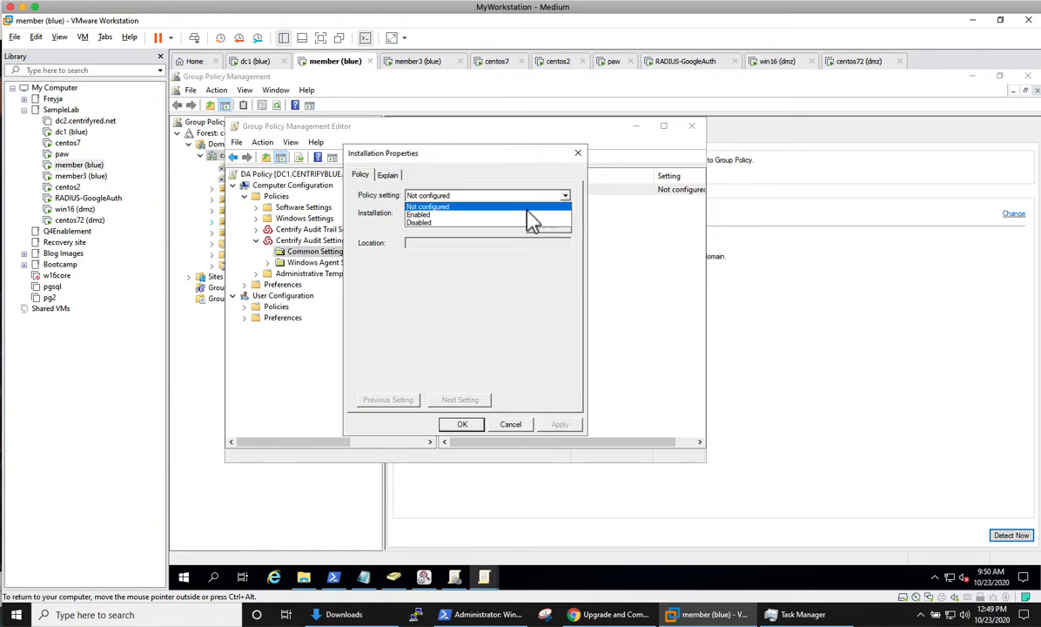
left_click(525, 215)
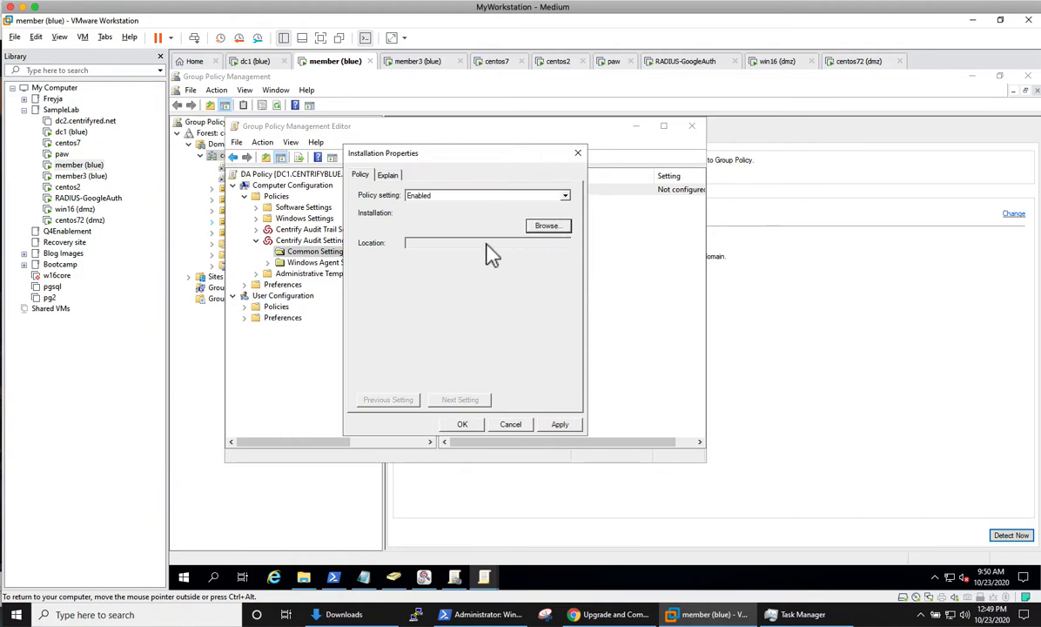
left_click(546, 226)
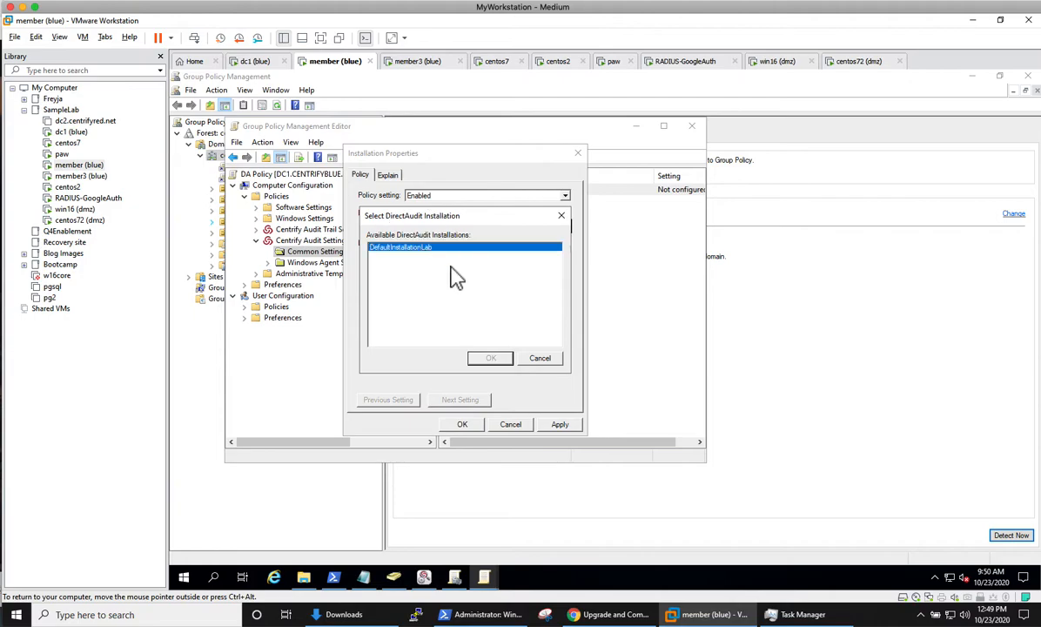
left_click(502, 358)
left_click(560, 424)
left_click(462, 424)
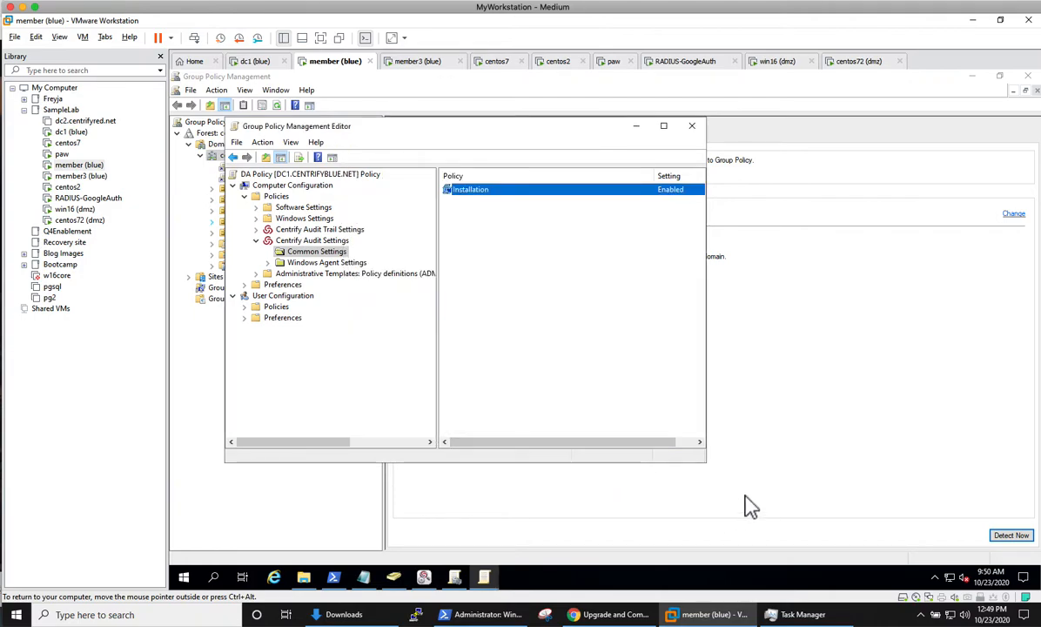
key("alt+F4")
Step: Run gpupdate /force in a Command Prompt, then bring up the taskbar menu to show the desktop
right_click(185, 577)
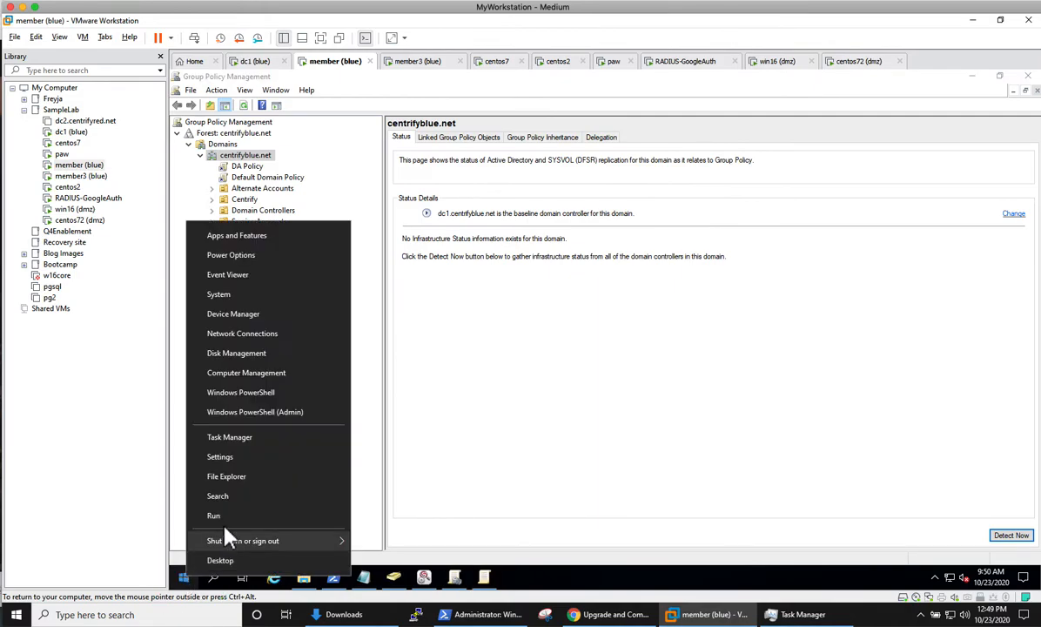
left_click(228, 517)
key("Return")
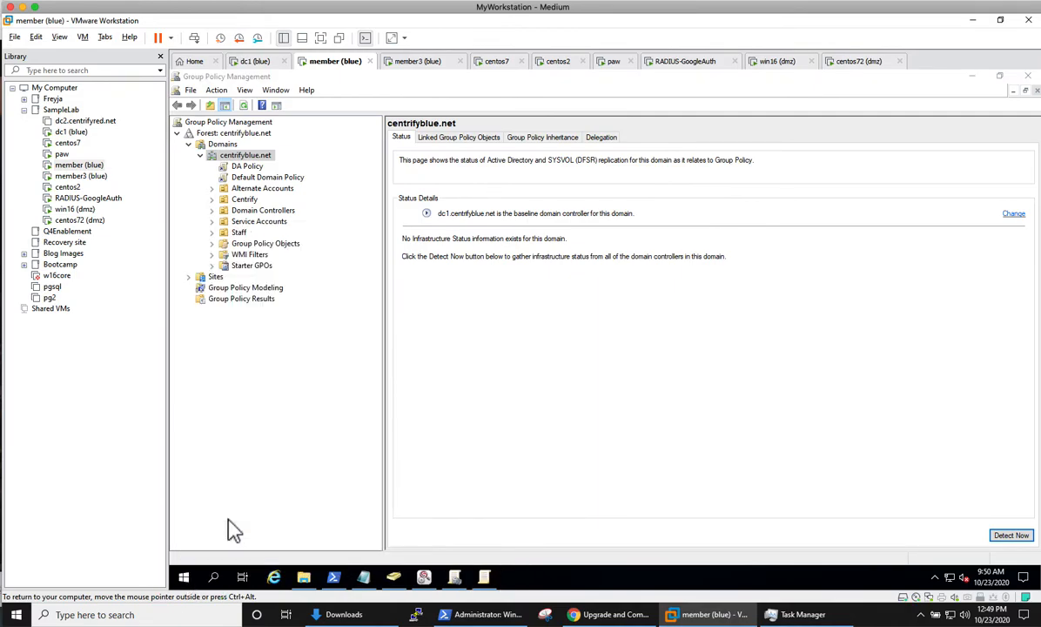
type("gpupdate /force")
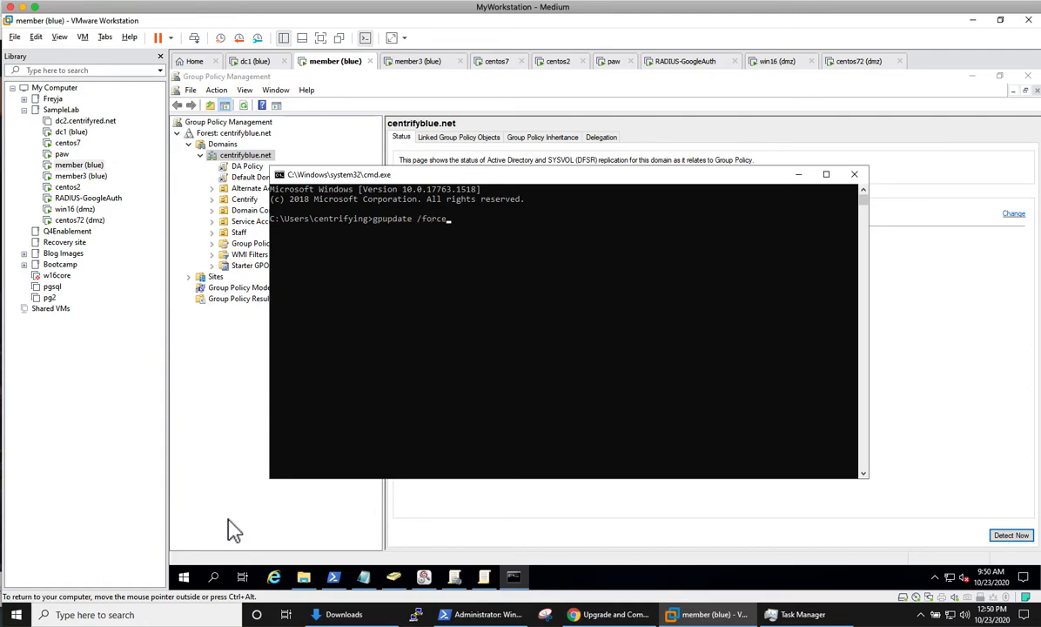
key("Return")
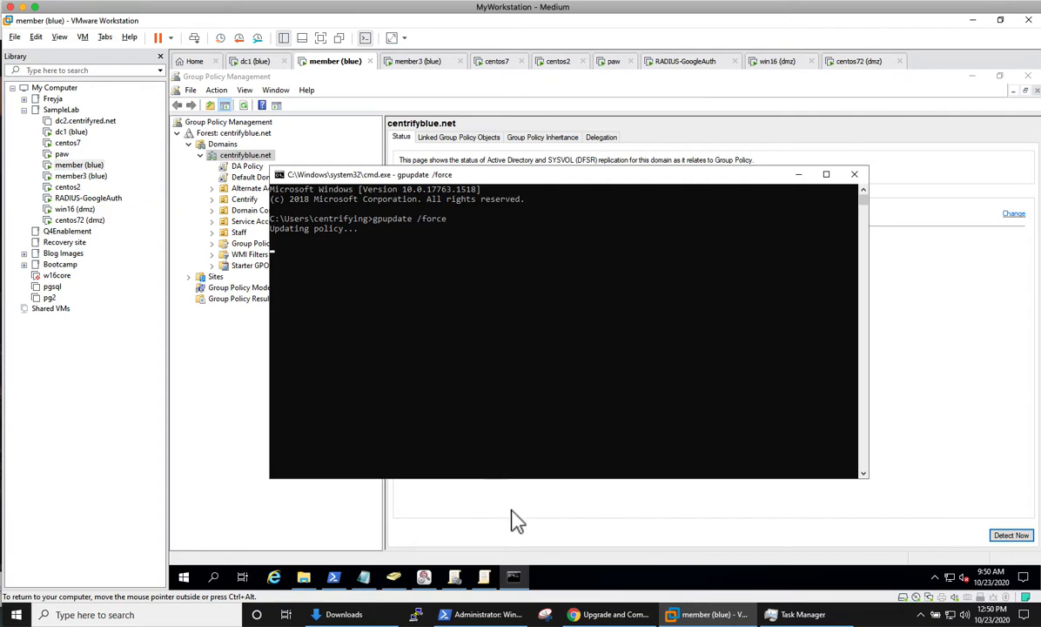
right_click(577, 579)
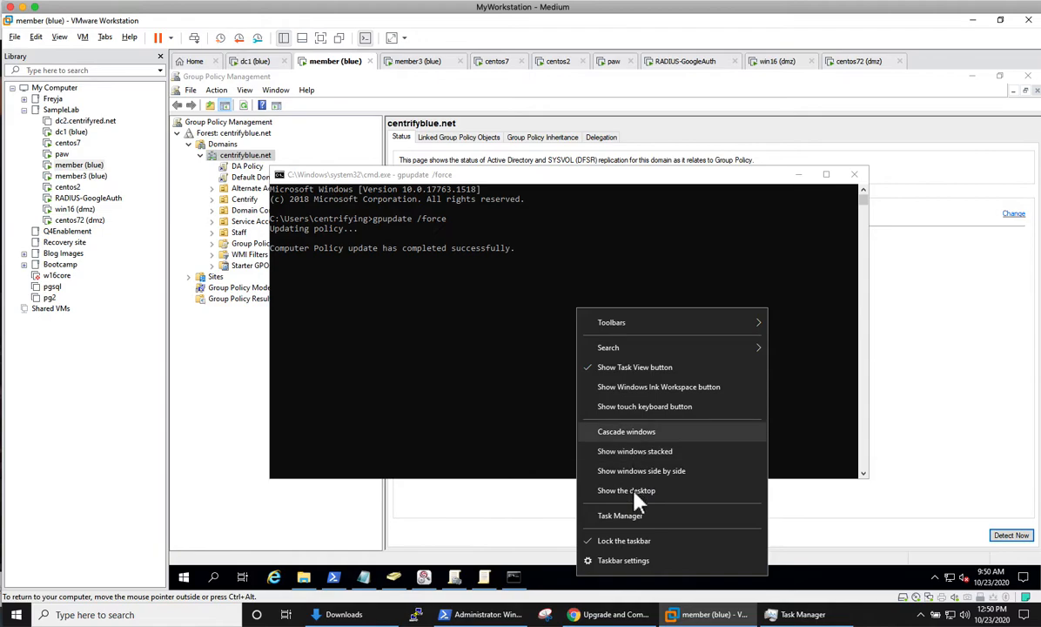
right_click(797, 572)
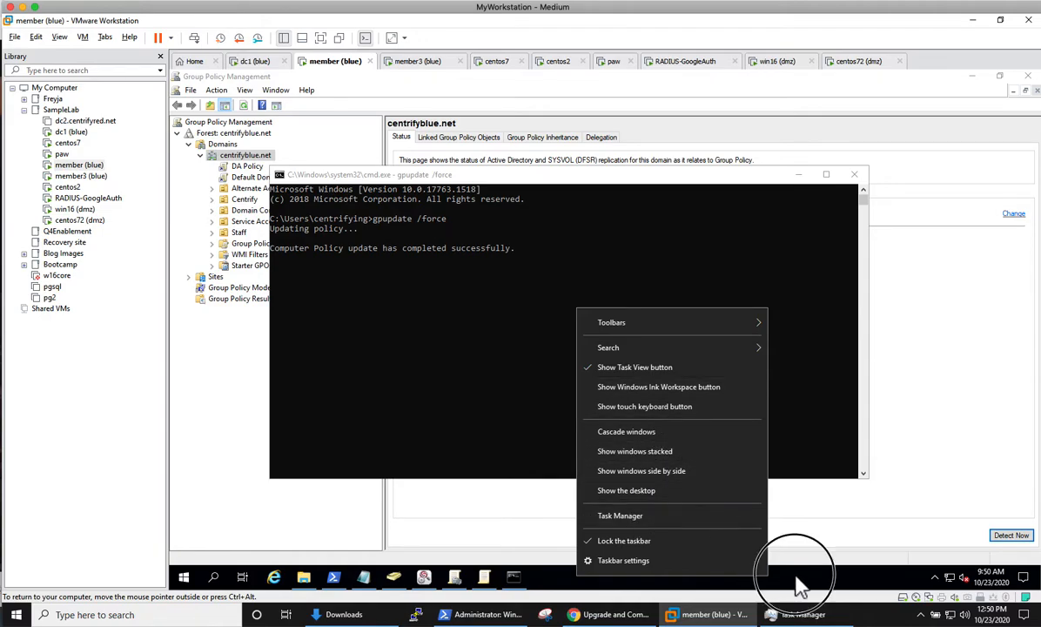
Step: Show the desktop and launch Audit Analyzer as administrator, dismissing the Centrify warning
left_click(840, 486)
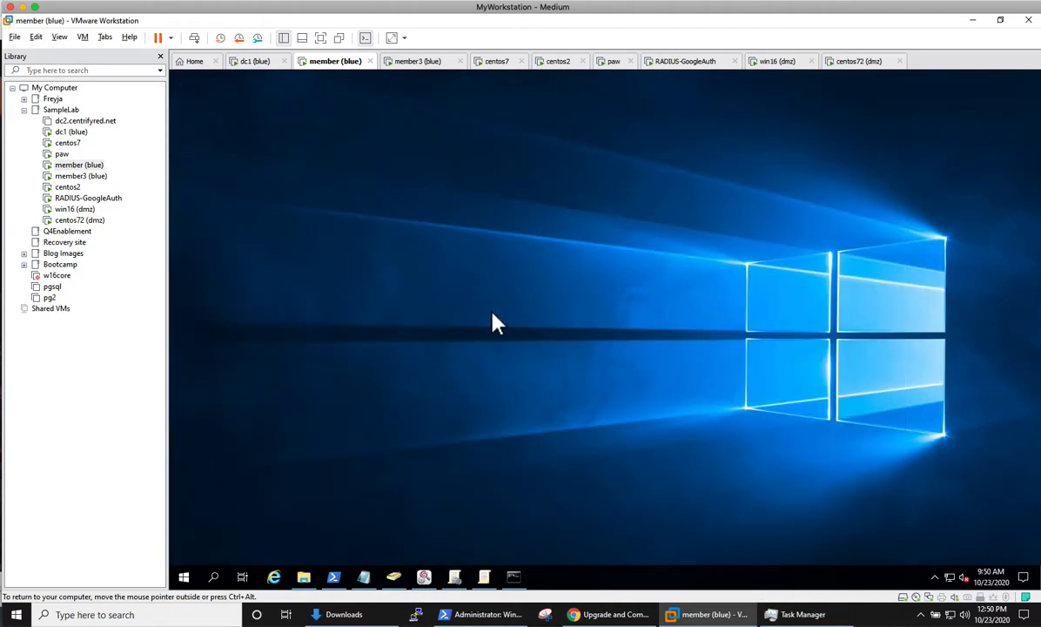
double_click(198, 394)
left_click(528, 405)
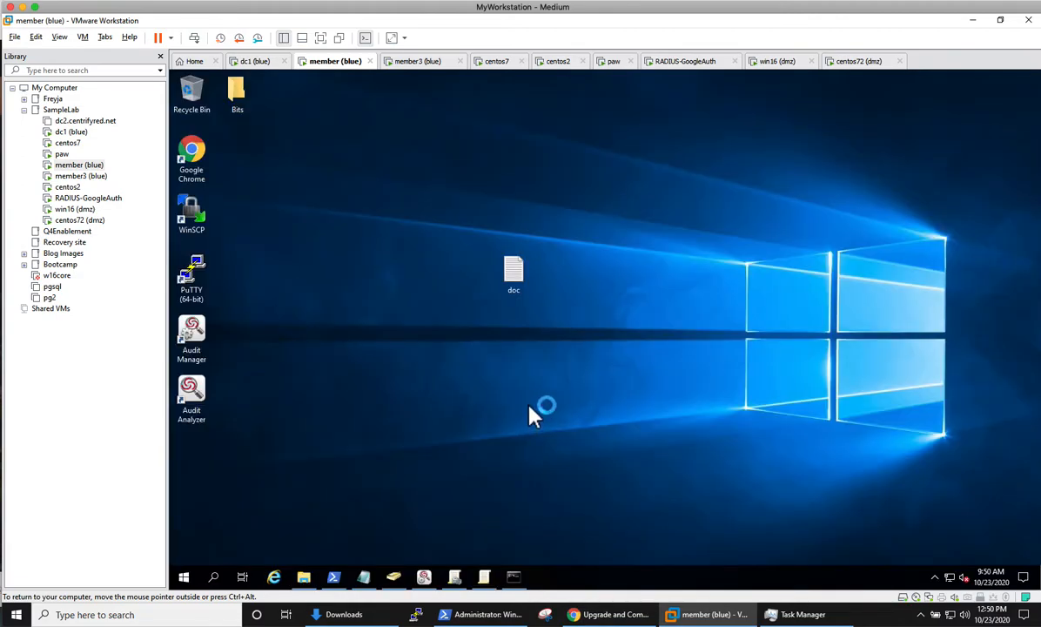
left_click(695, 355)
Step: Open the Today query under Audit Sessions and refresh its results
left_click(200, 133)
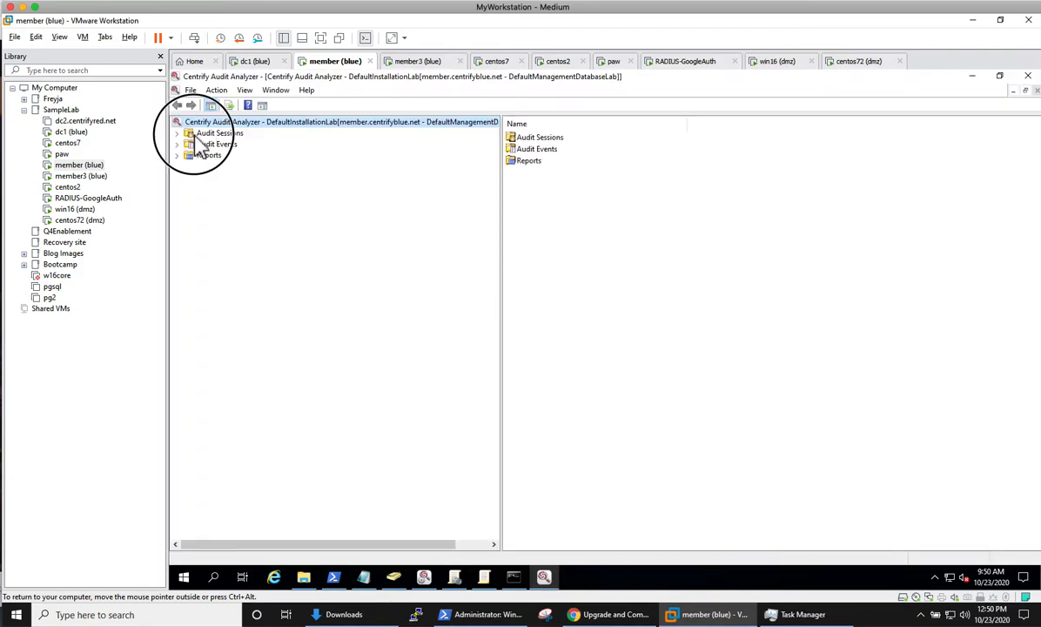
double_click(520, 172)
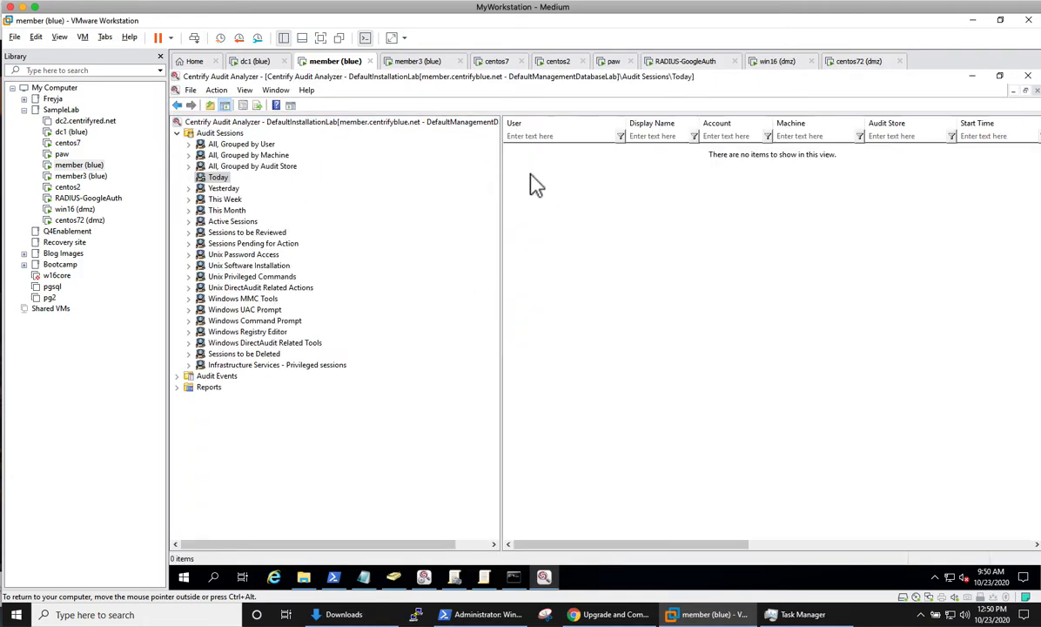
right_click(557, 202)
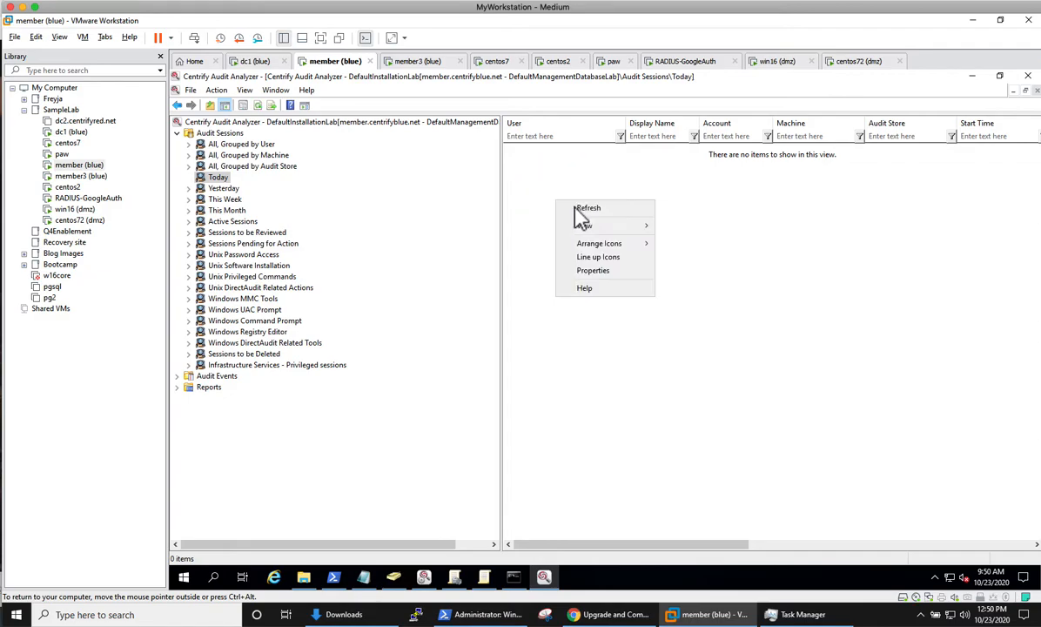
left_click(592, 209)
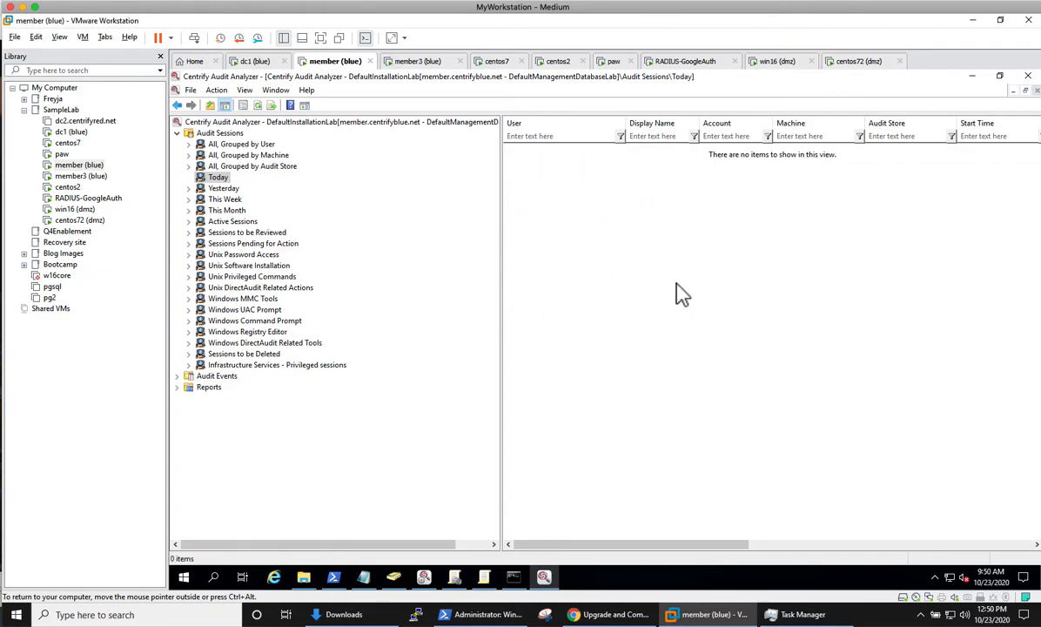
Step: On member3, open the user's folder at \\member\c$\Users through the Run prompt
left_click(424, 70)
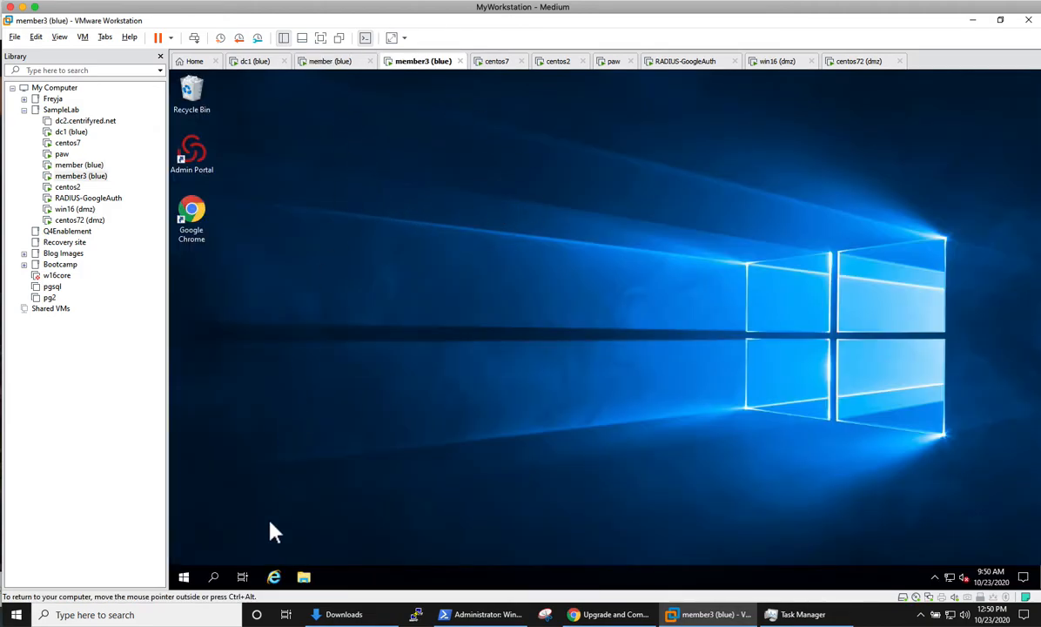
right_click(187, 575)
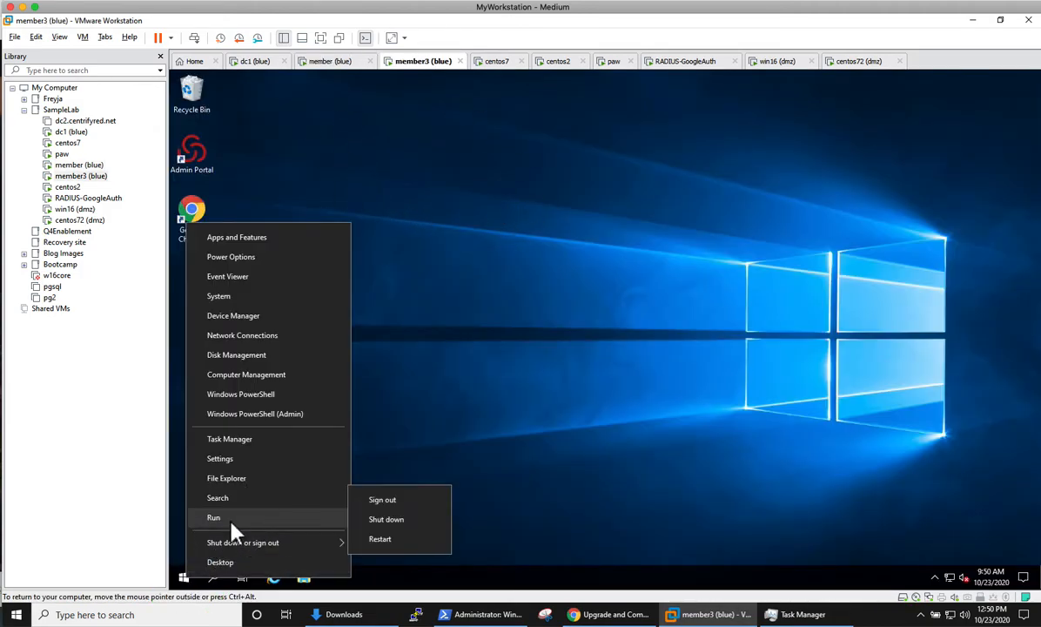
left_click(230, 520)
key("End")
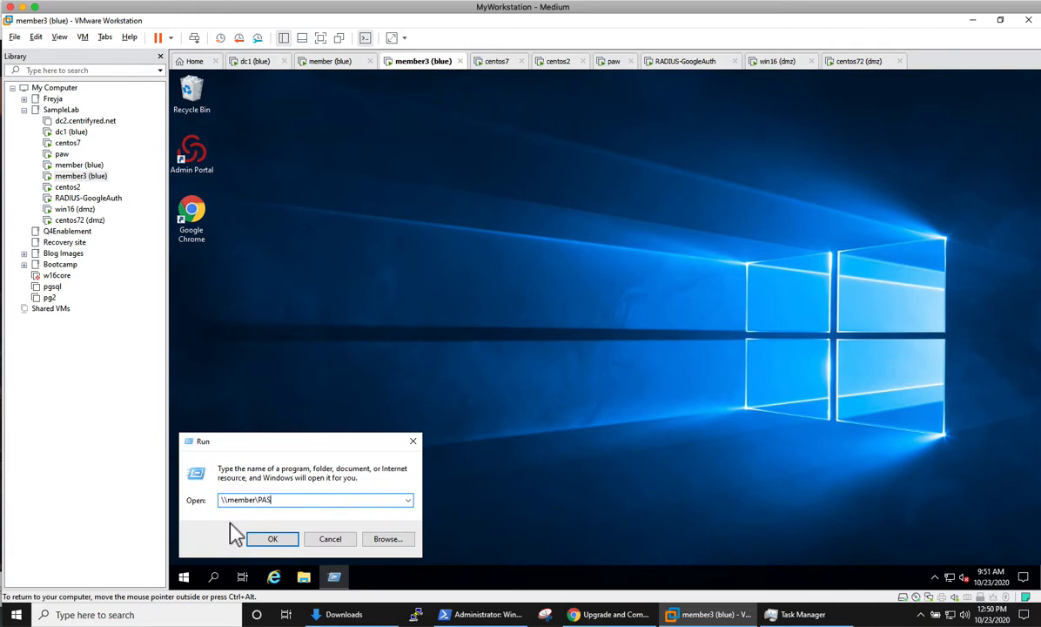
key("BackSpace")
key("BackSpace")
key("BackSpace")
type("c$\\")
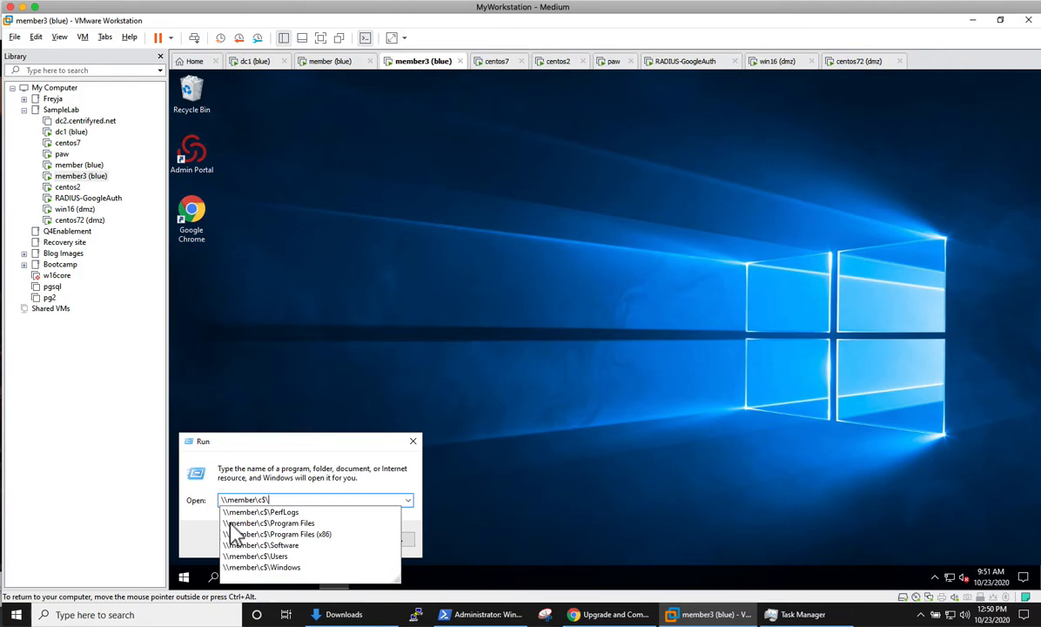
type("user")
key("Down")
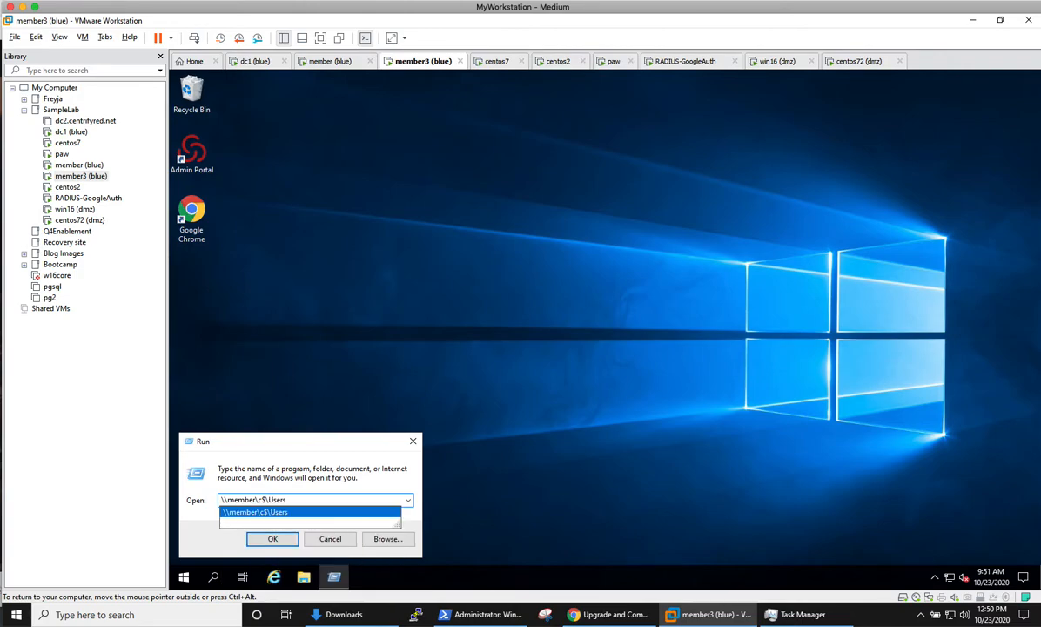
type("\\centri")
key("Down")
key("Down")
key("Down")
key("Down")
key("Return")
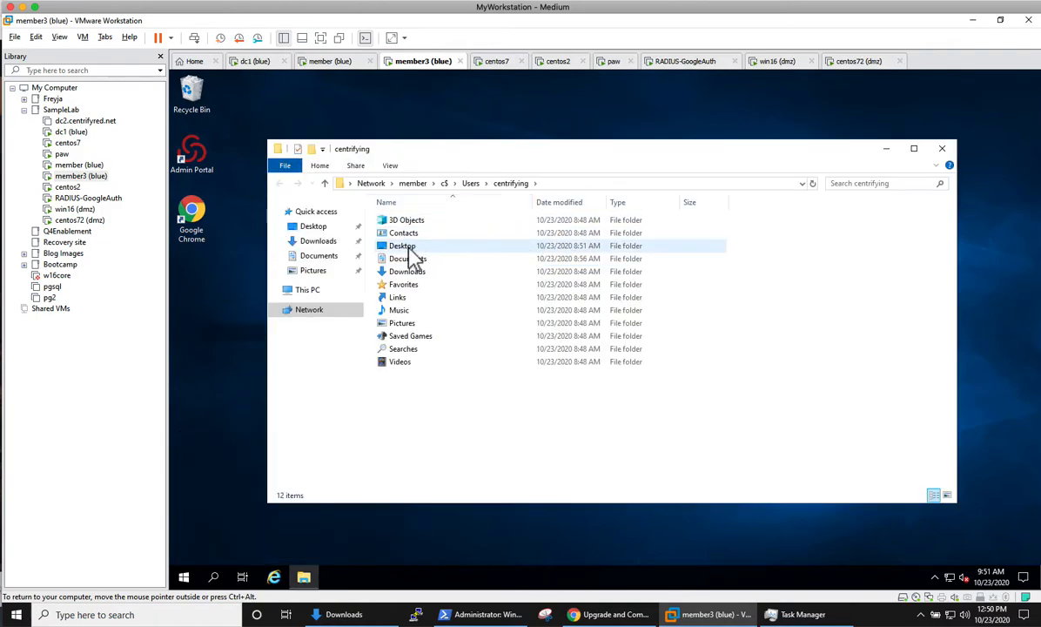
Step: Browse Desktop\Bits\Suite2018\Centrify-Suite-2018-mgmt-win64\DirectAudit\Collector and launch the Collector MSI
double_click(414, 246)
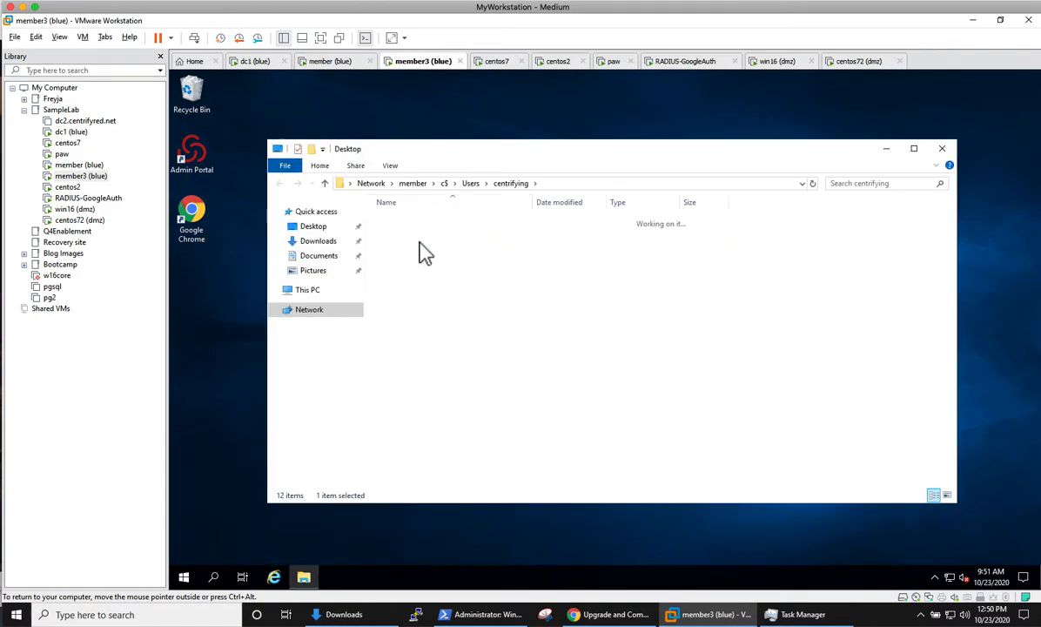
double_click(415, 223)
double_click(416, 223)
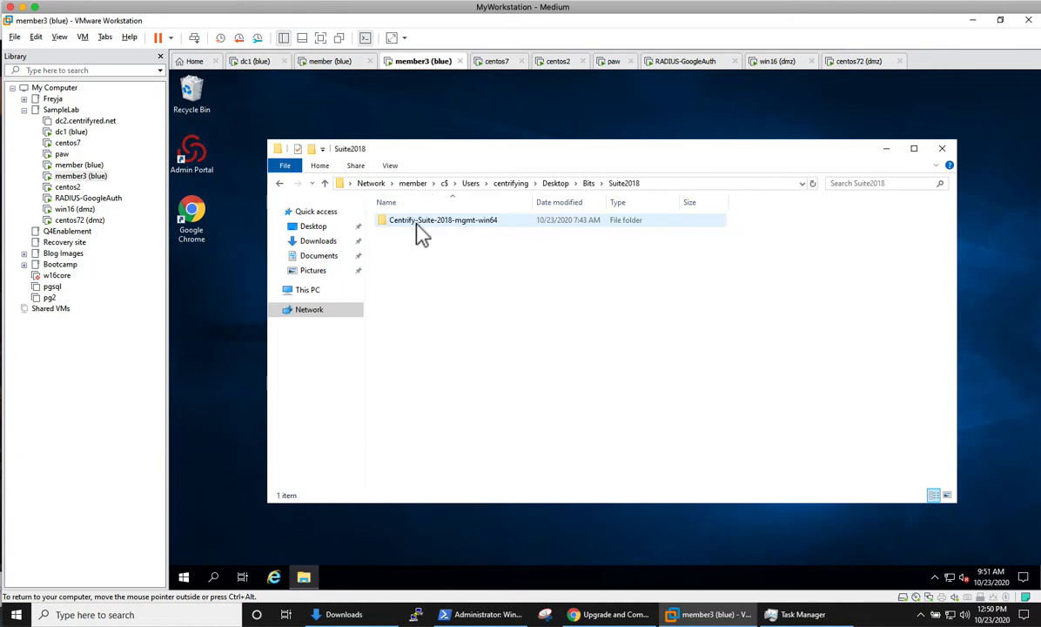
double_click(424, 222)
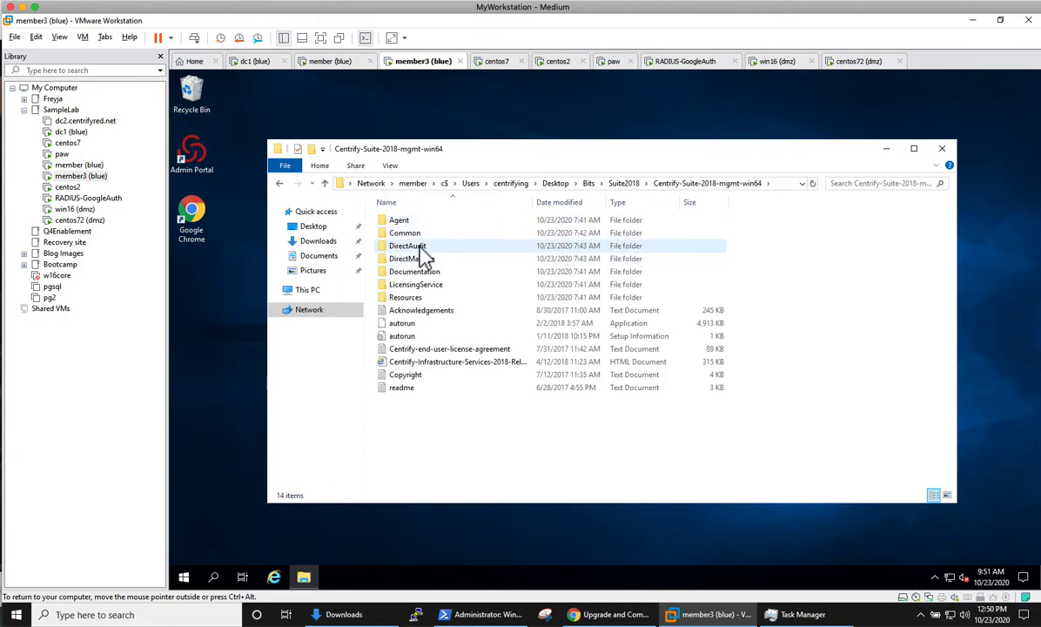
double_click(423, 248)
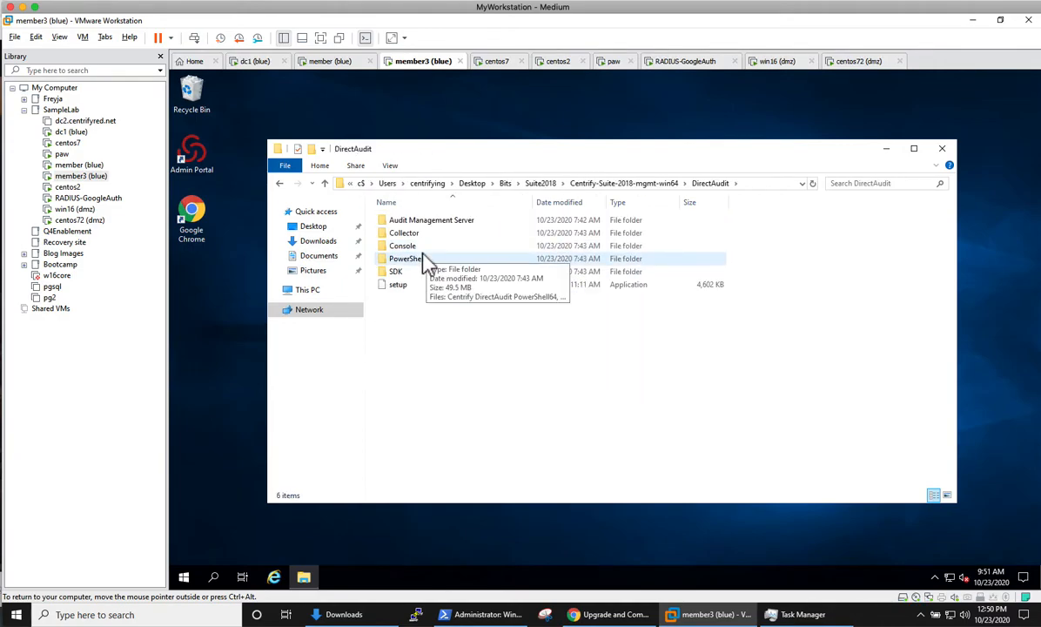
left_click(416, 233)
double_click(420, 235)
double_click(441, 233)
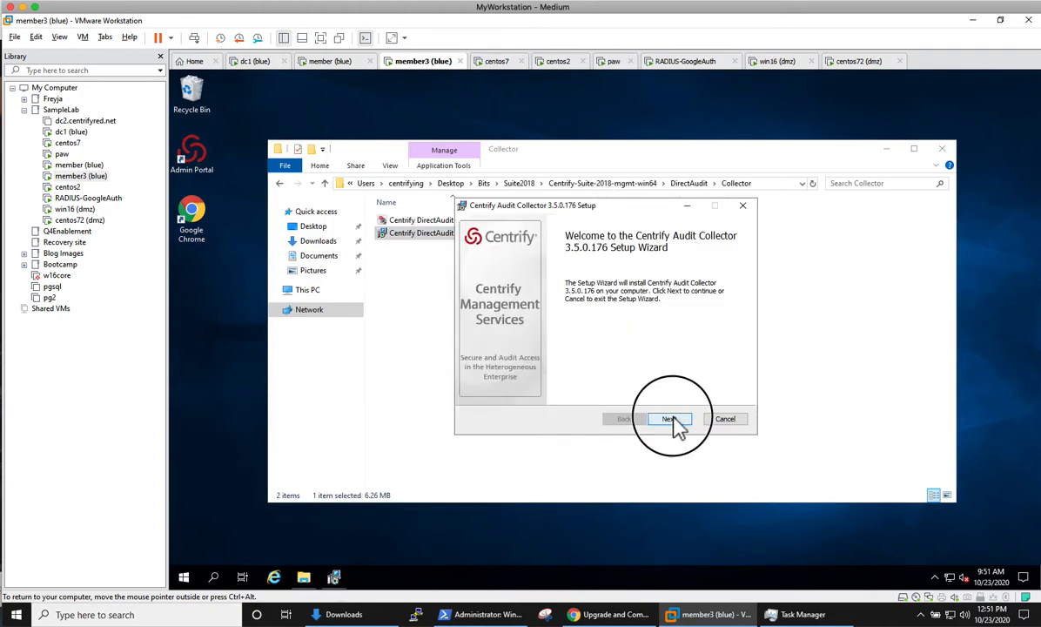
Step: Install the Audit Collector with the license accepted and the default install folder
left_click(668, 420)
left_click(492, 391)
left_click(668, 420)
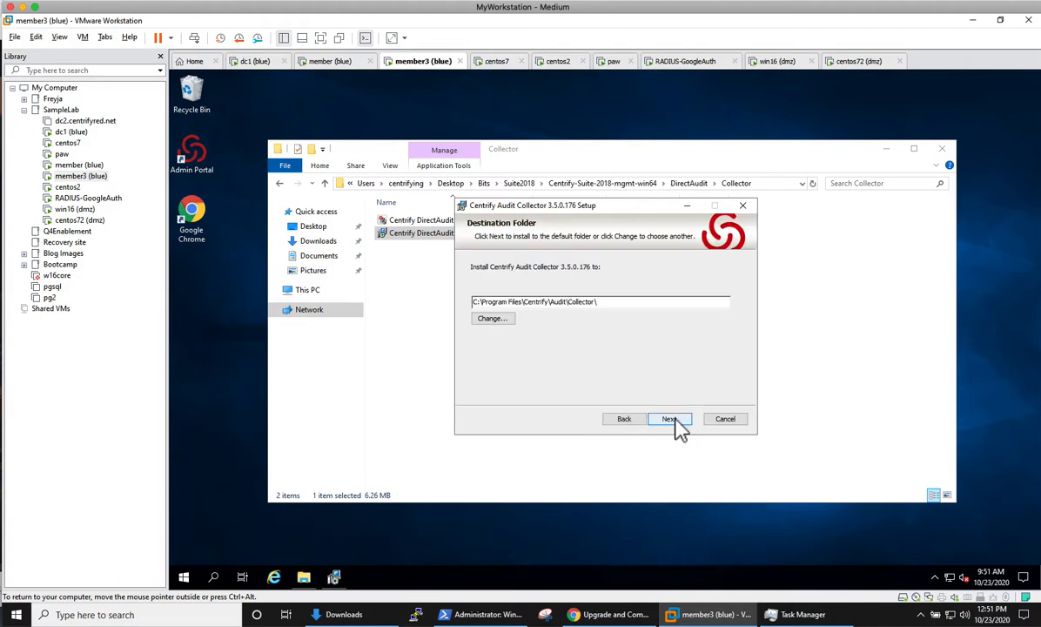
left_click(669, 419)
left_click(669, 420)
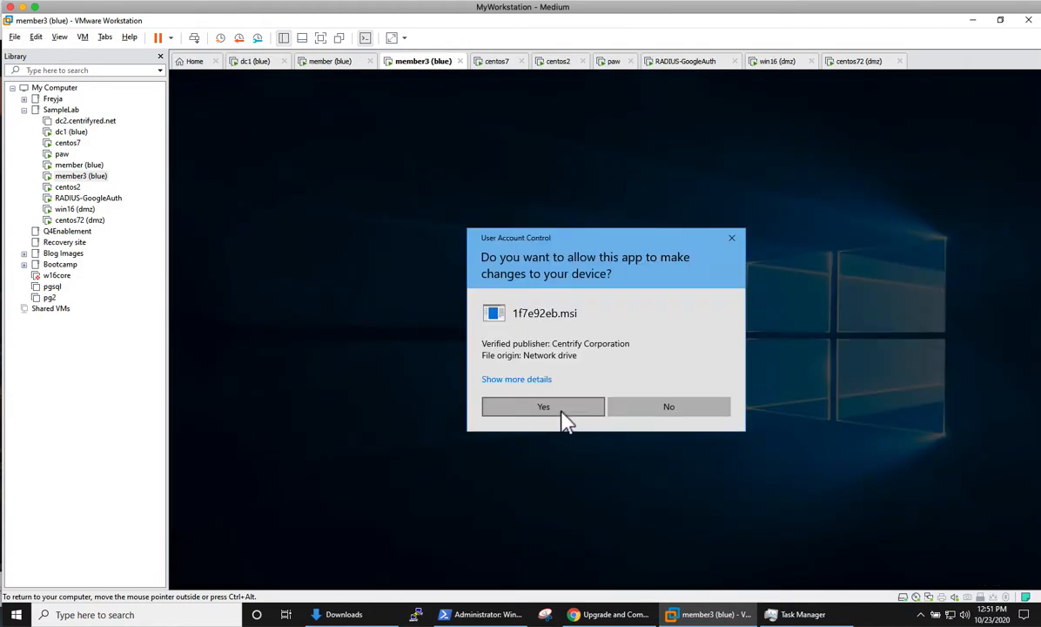
left_click(561, 415)
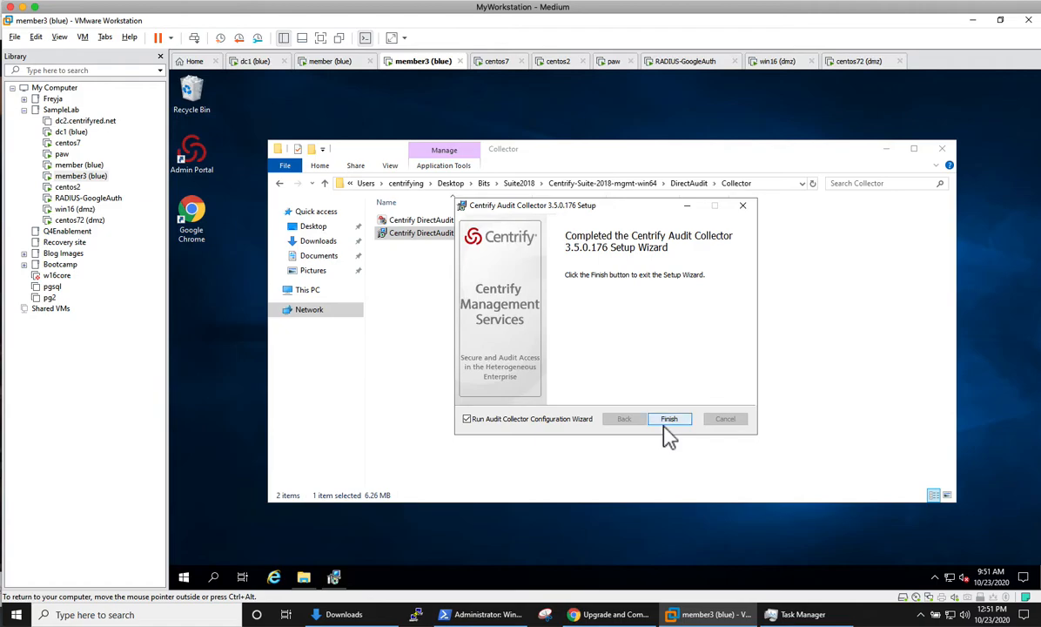
left_click(669, 421)
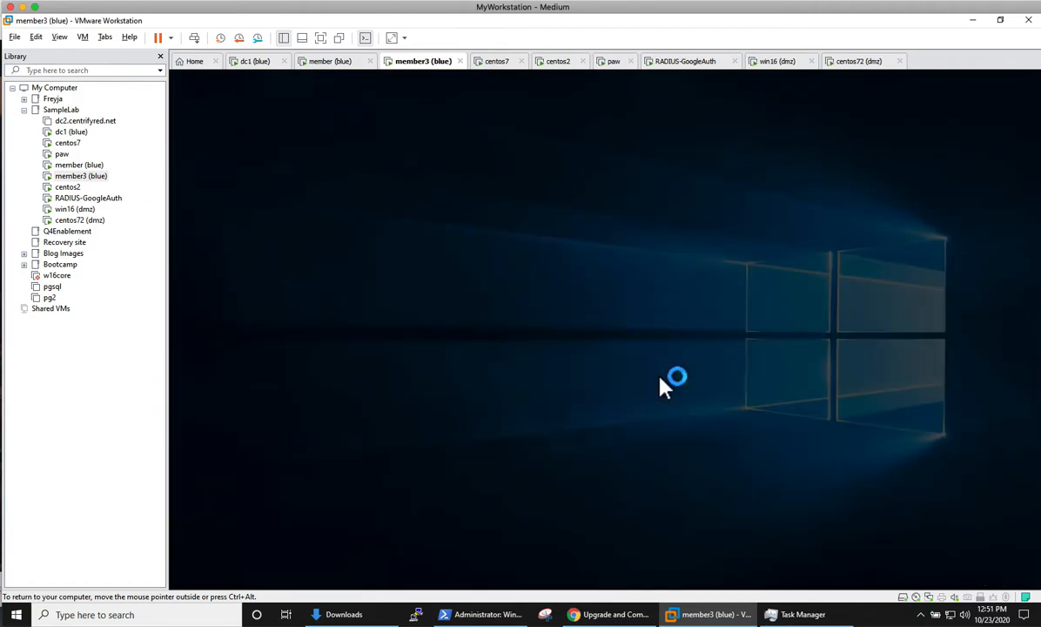
Step: Configure the collector: port 5063 opened in the firewall, DefaultInstallationLab, default authentication, 1000 max pool size
left_click(561, 409)
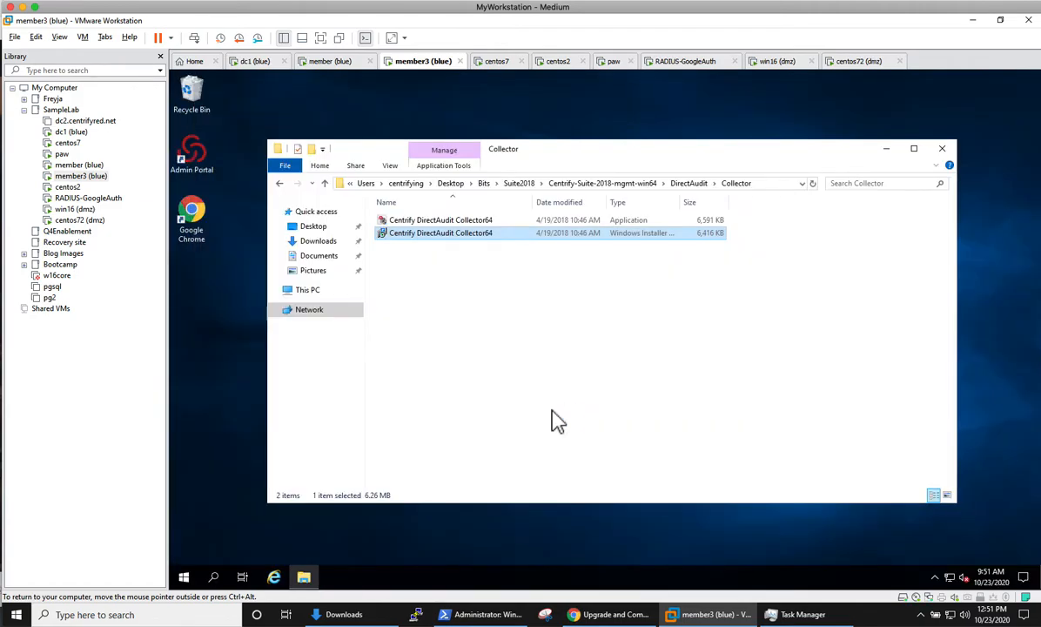
left_click(413, 312)
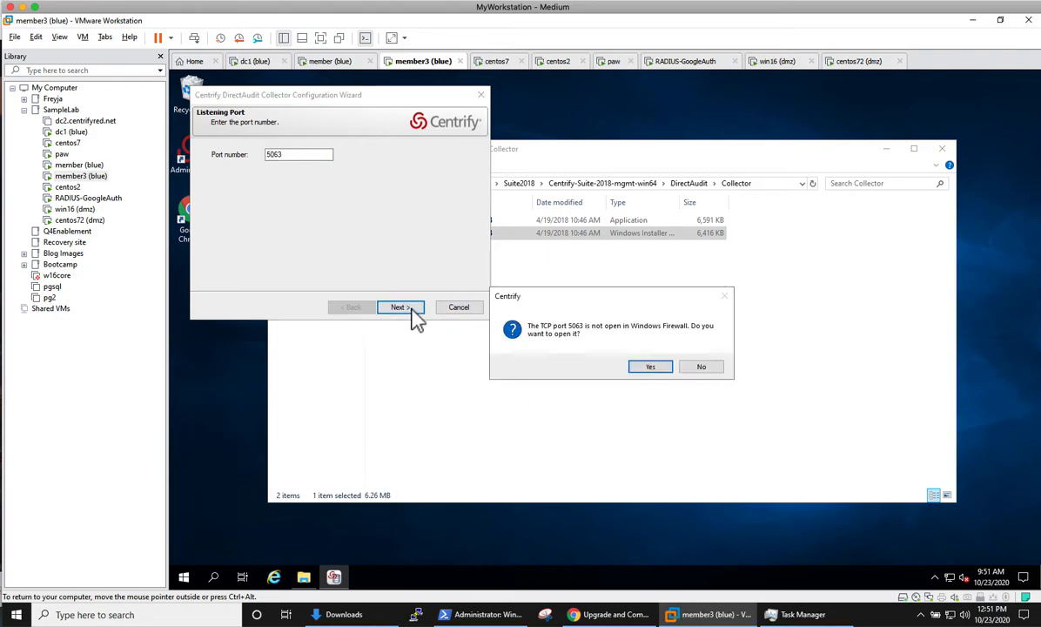
left_click(651, 368)
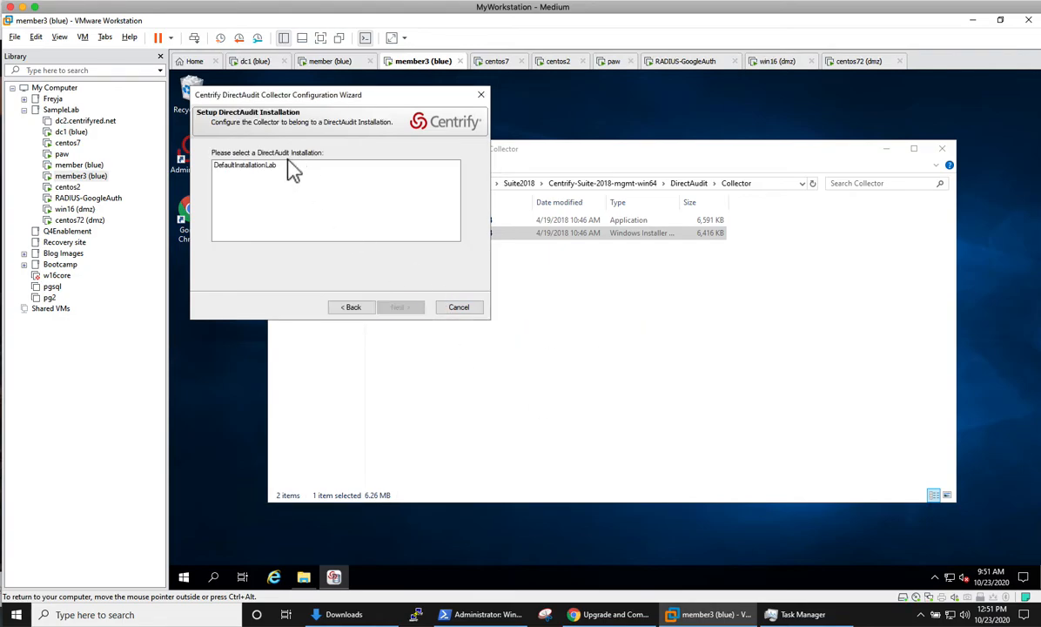
left_click(230, 165)
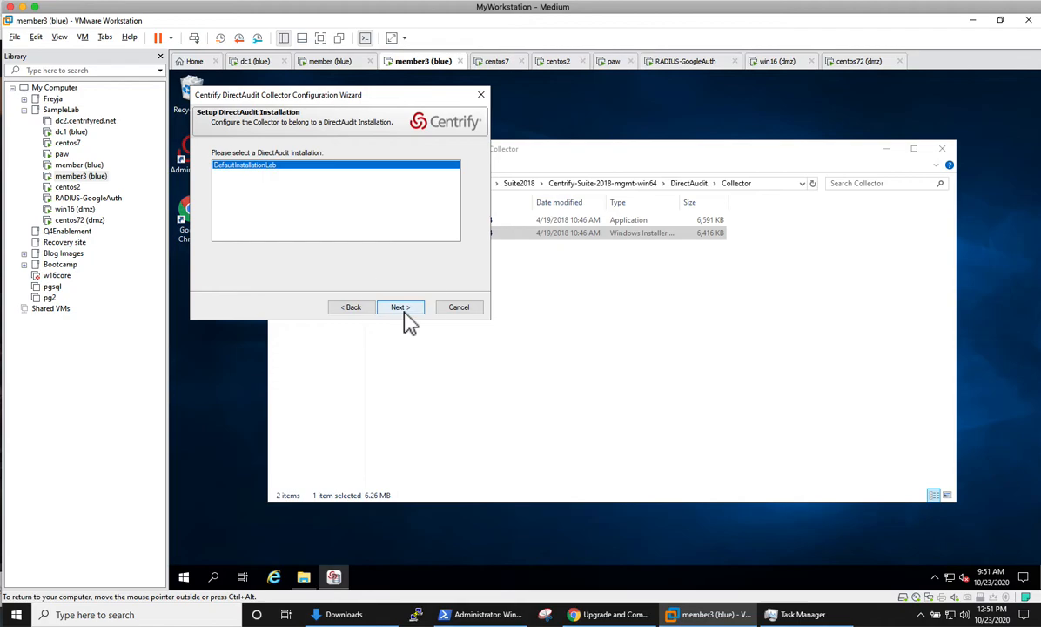
left_click(402, 310)
left_click(403, 310)
left_click(403, 311)
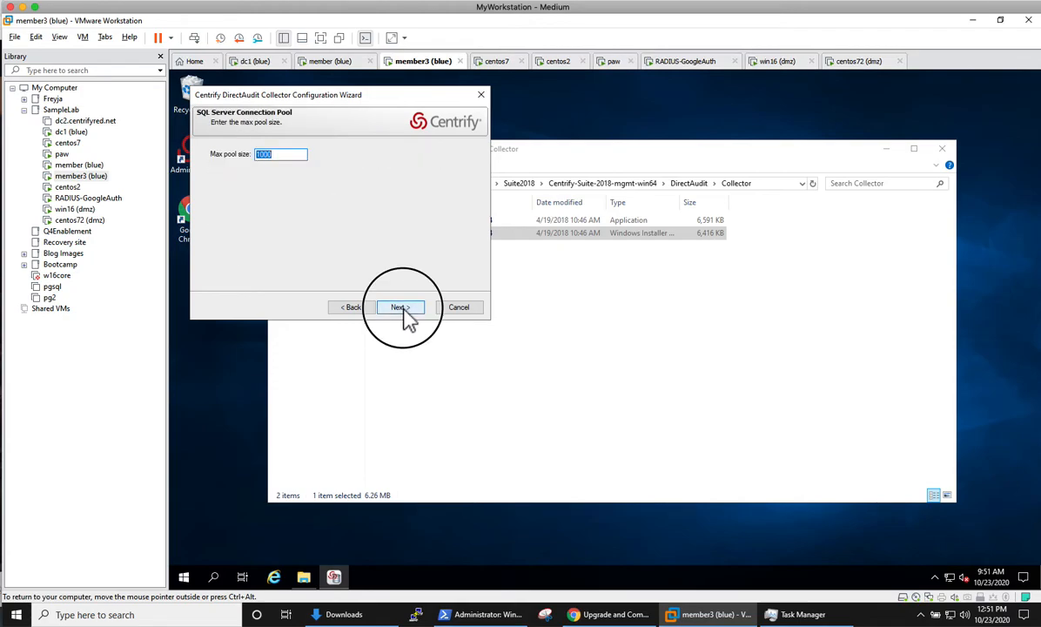
left_click(403, 310)
left_click(401, 309)
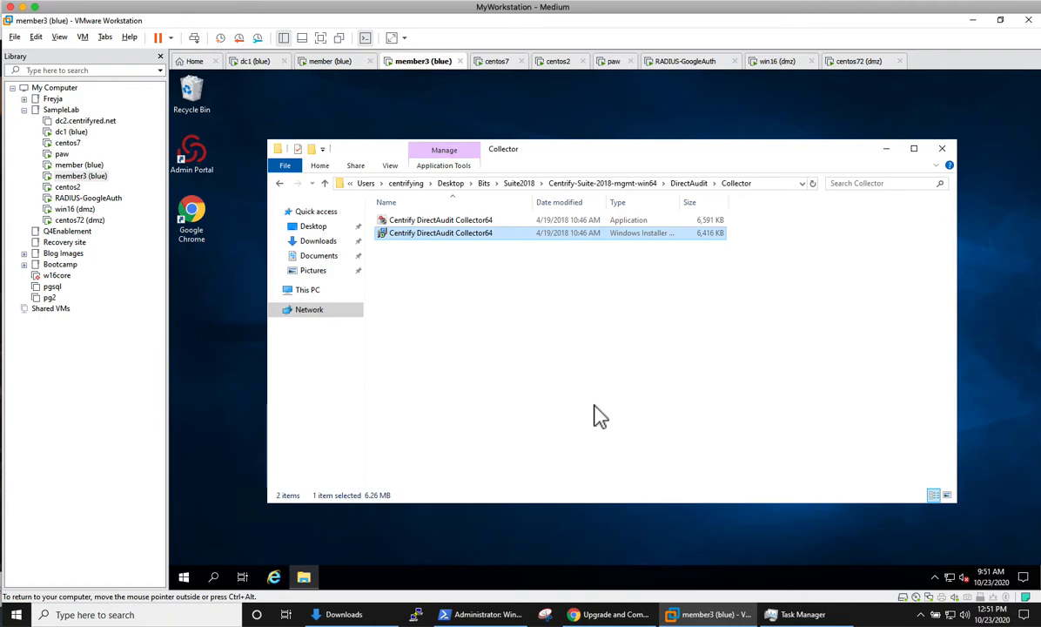
Step: On the member VM, open PuTTY and connect using the saved centos7-nosso session
left_click(329, 61)
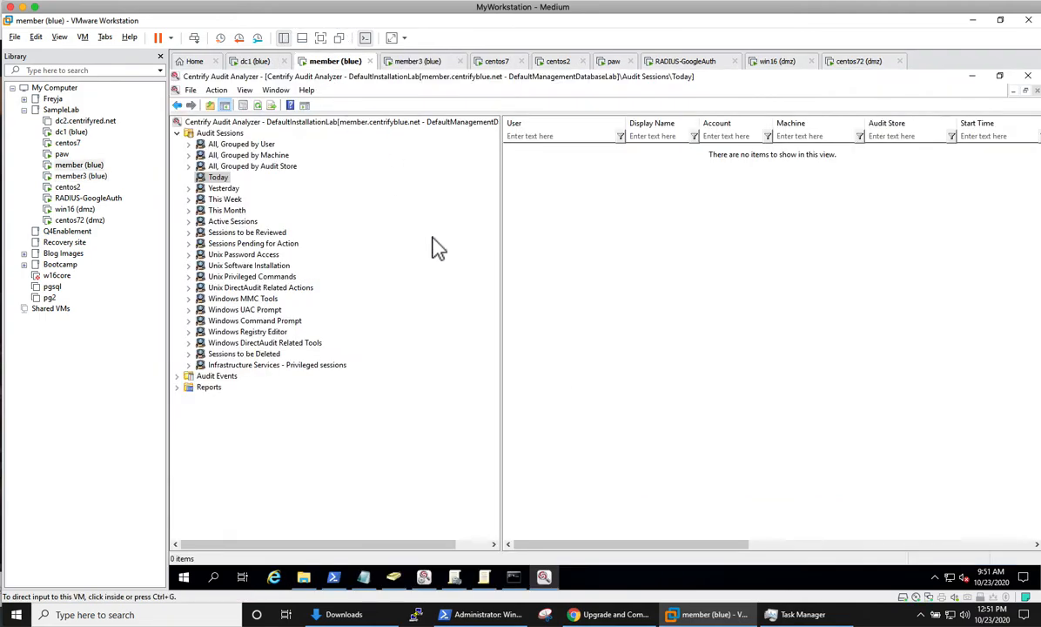
right_click(629, 578)
left_click(670, 491)
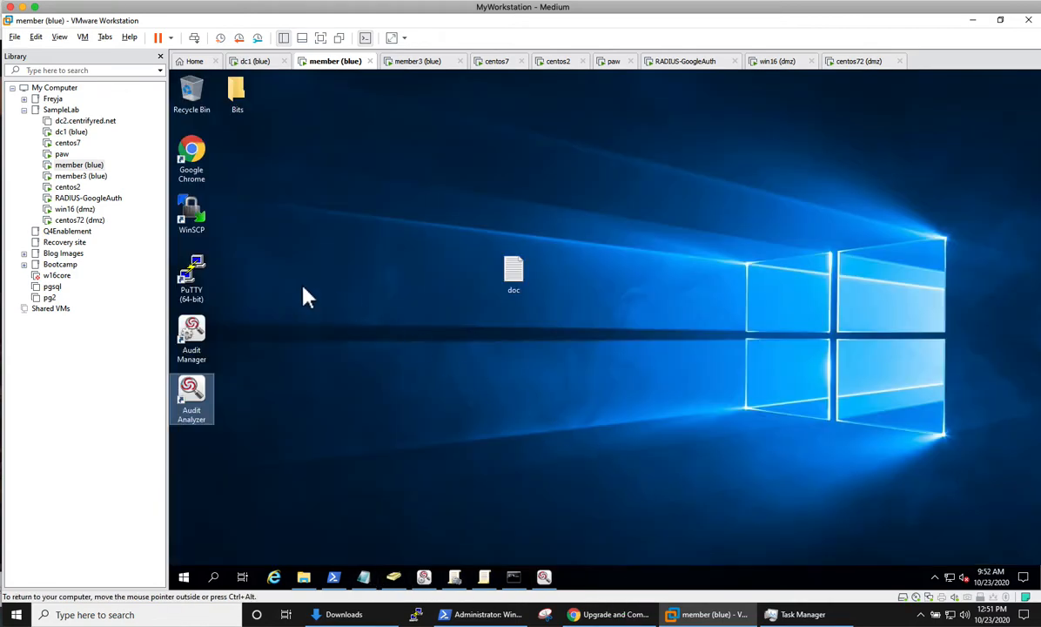
double_click(193, 283)
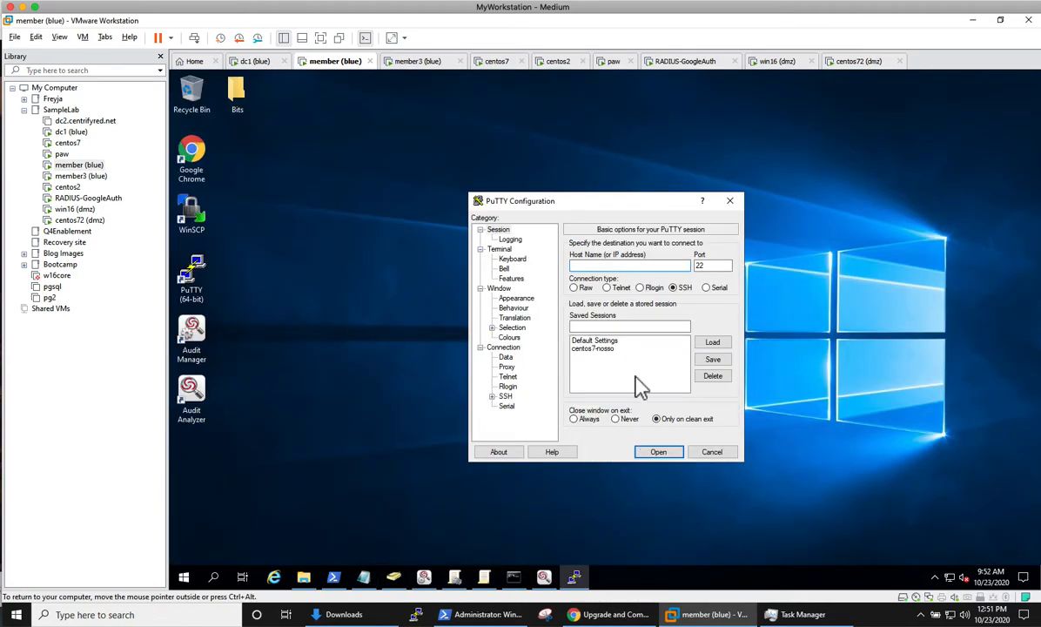
left_click(614, 343)
left_click(611, 349)
left_click(707, 345)
left_click(668, 452)
Step: Log in with the user name and password, then run adinfo
type("cent")
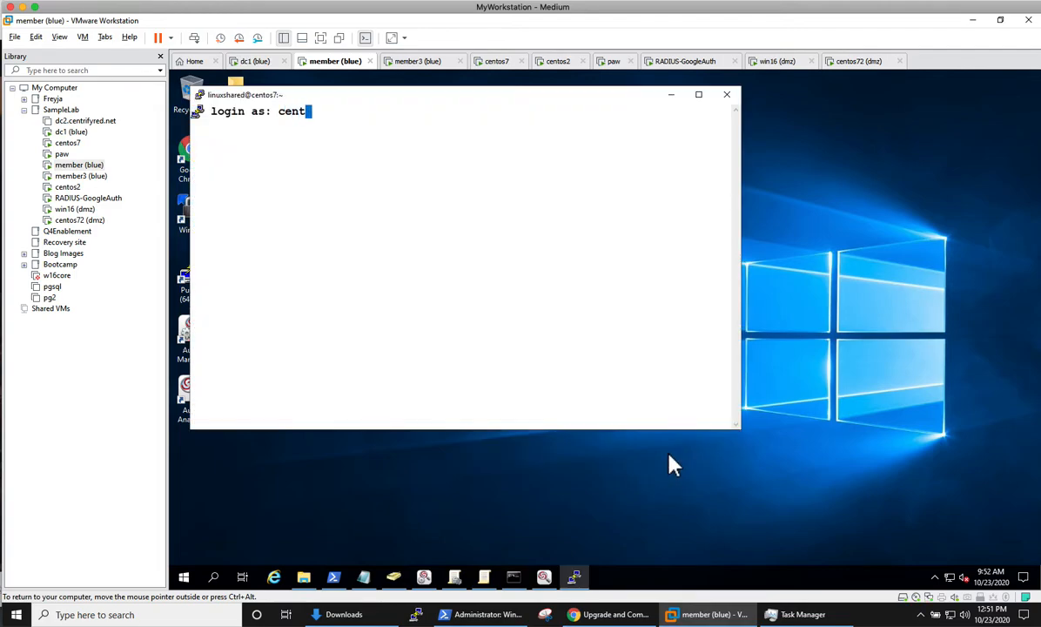
type("rifying")
key("Return")
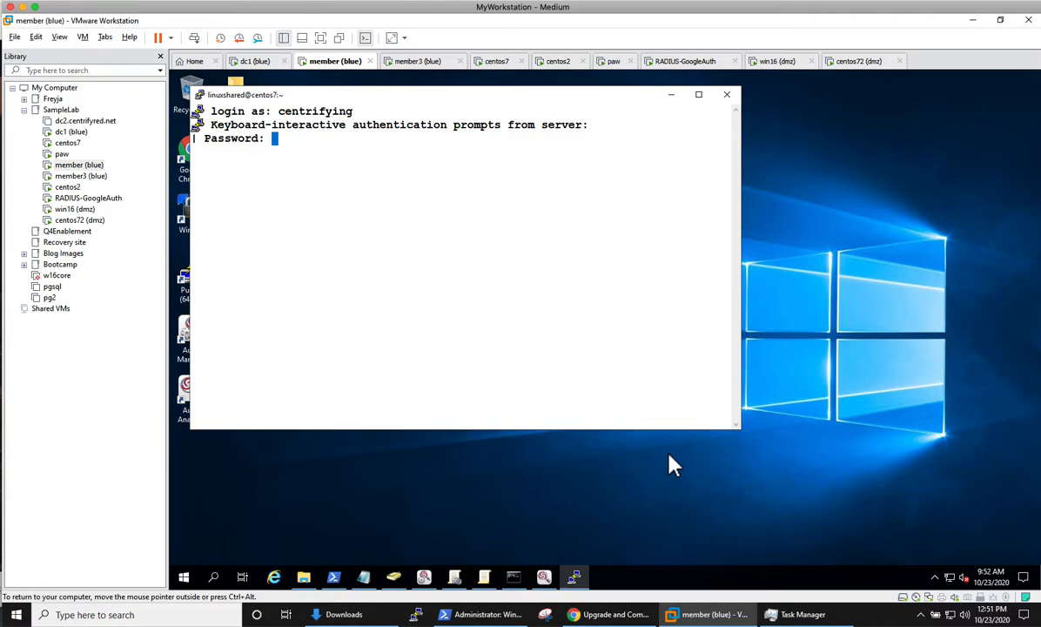
key("Return")
type("adinfo")
key("Return")
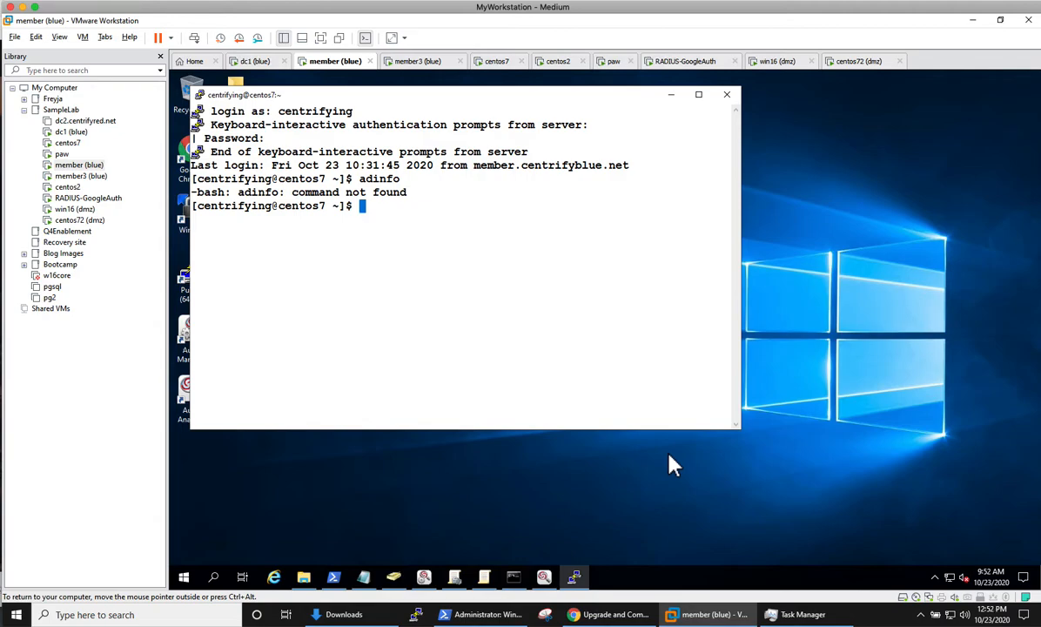
Step: List the home folder, then create and enter a 2018 folder
type("ls")
key("Return")
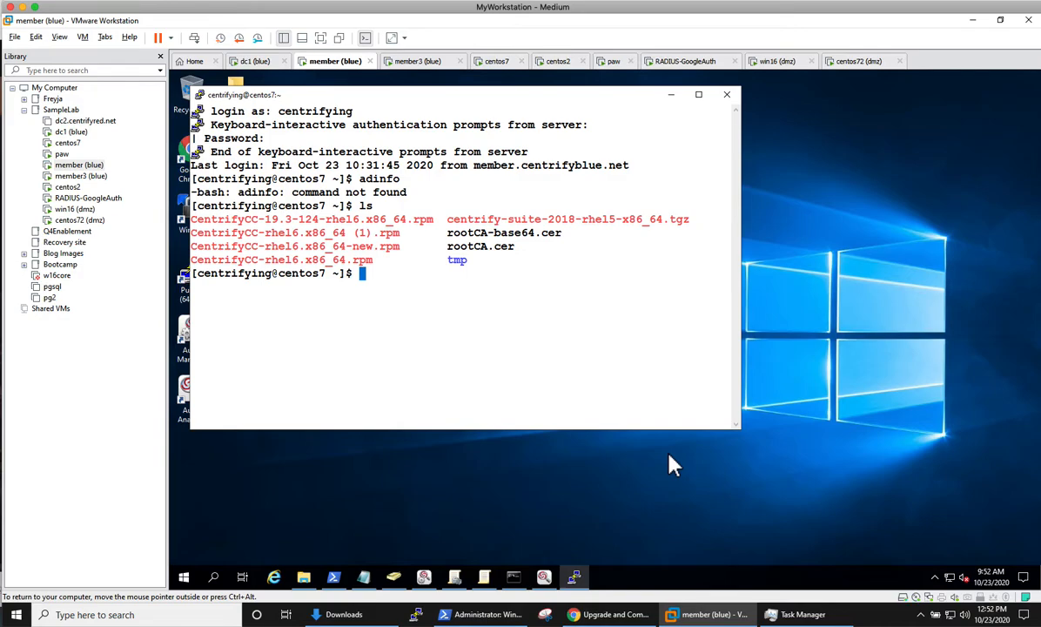
type("mkdir 2018")
key("Return")
type("cd ")
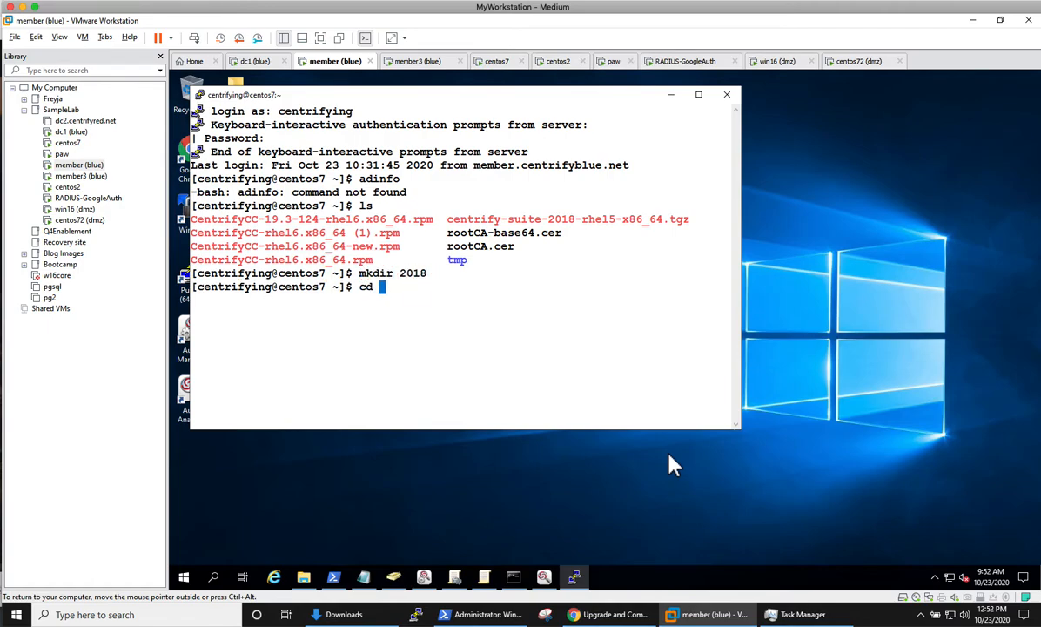
type("2018")
key("Return")
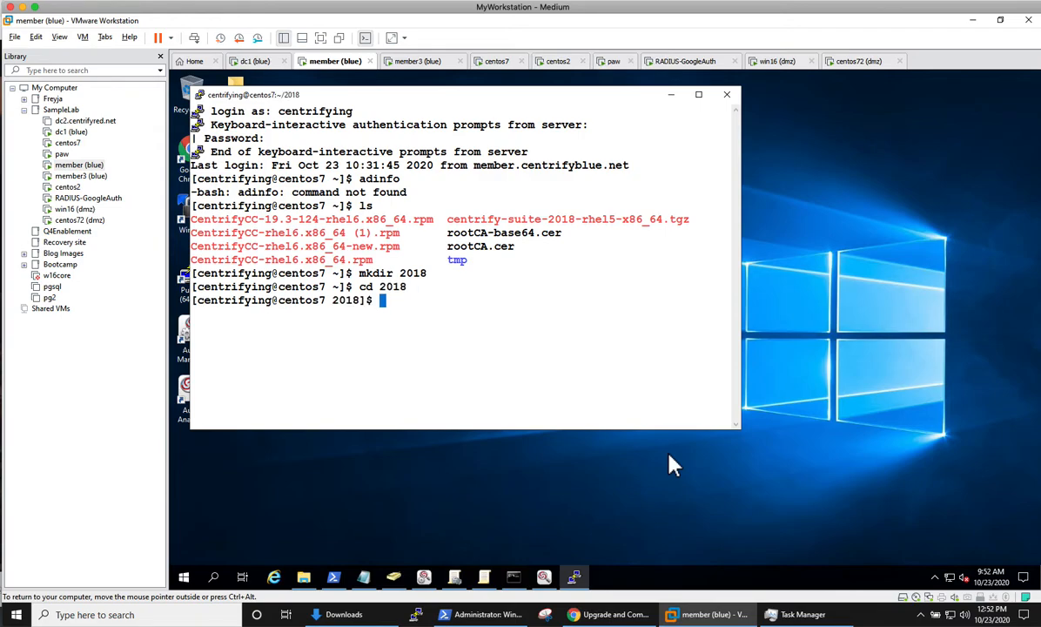
Step: Extract ../centrify-suite-2018-rhel5-x86_64.tgz with tar xzvf into the 2018 folder
type("tar xzvf")
key("BackSpace")
type("vf ..\\centrify-su")
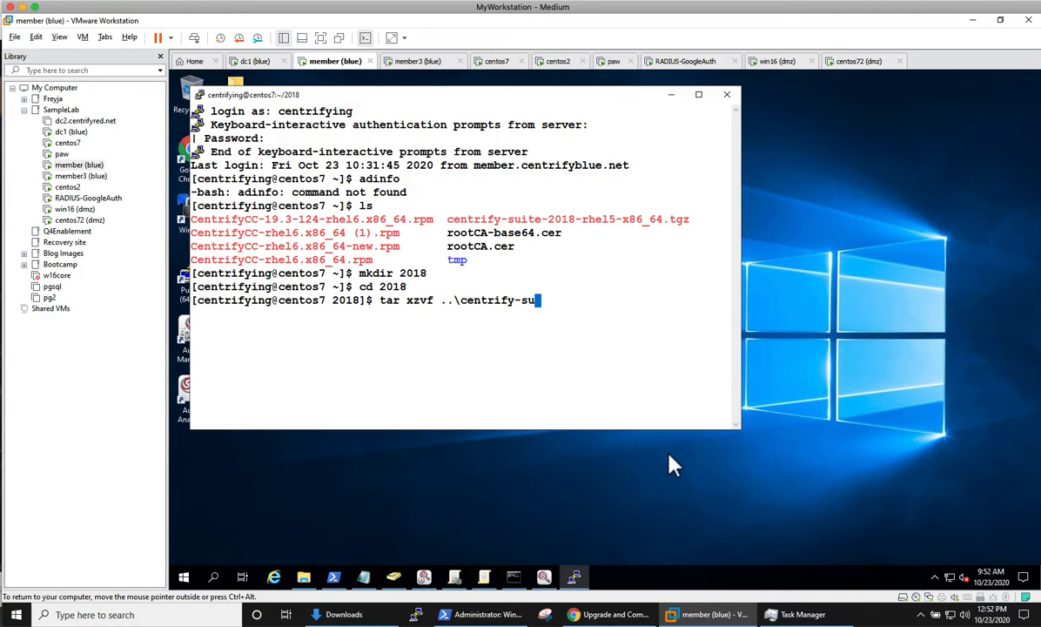
key("BackSpace")
key("BackSpace")
key("BackSpace")
key("BackSpace")
key("BackSpace")
key("BackSpace")
key("BackSpace")
key("BackSpace")
key("BackSpace")
key("BackSpace")
key("BackSpace")
key("BackSpace")
key("BackSpace")
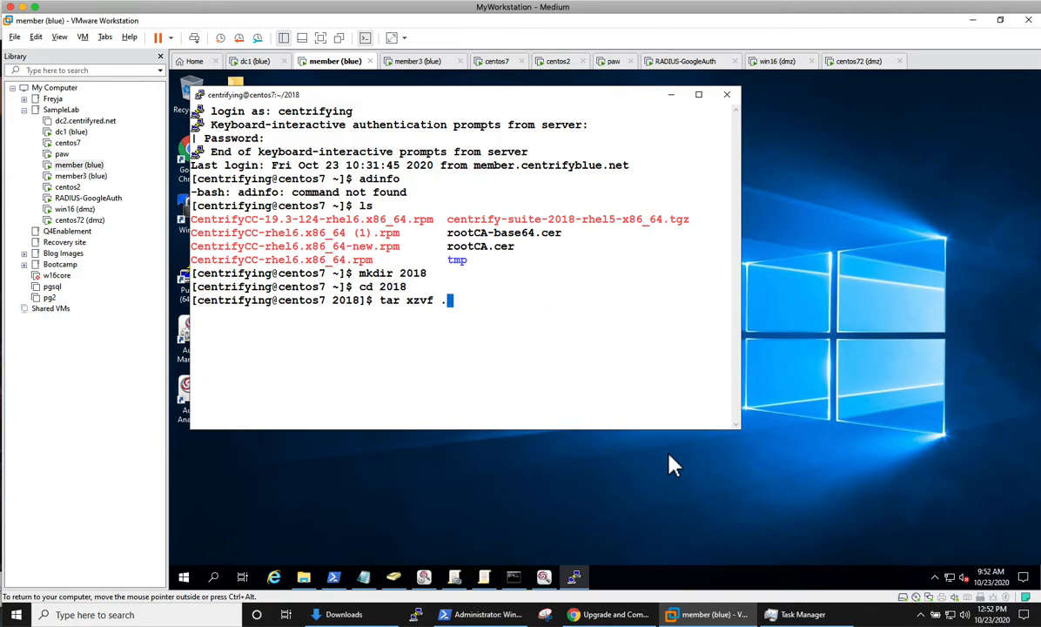
type("./centrify")
key("Tab")
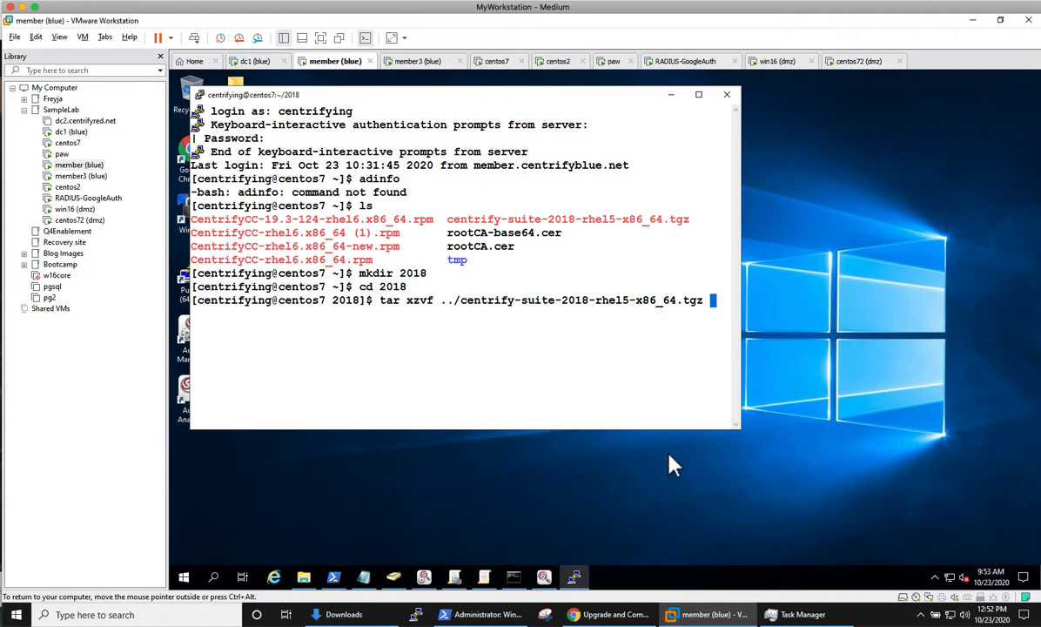
type(".")
key("Return")
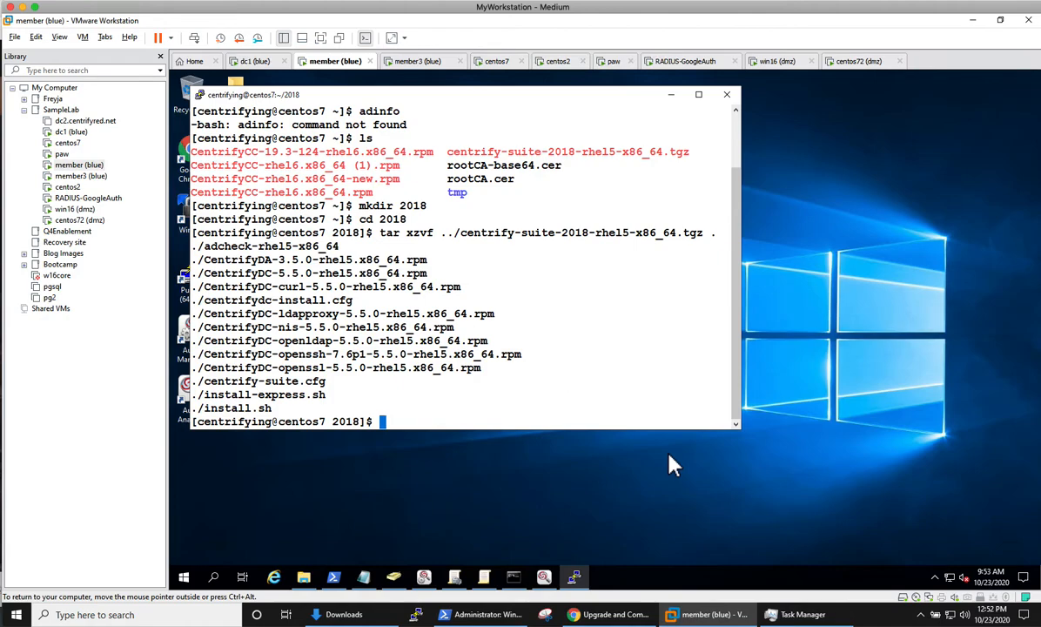
Step: Try a sudo yum install of the CentrifyDC-5.5.0 and CentrifyDC-openssl packages, then abort at the password prompt
type("sudo yum install")
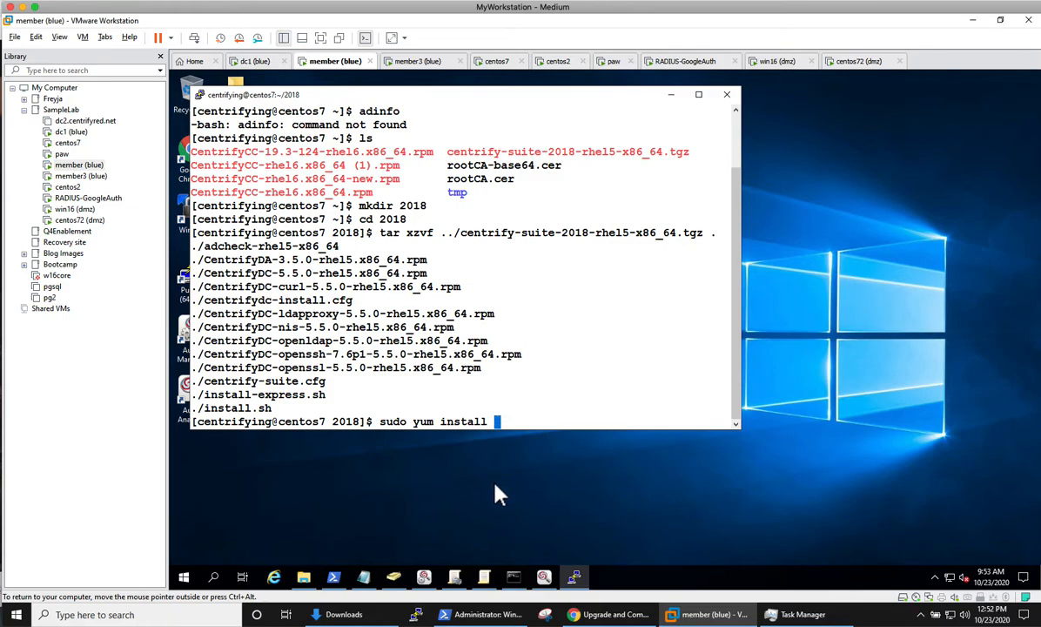
left_click_drag(198, 273, 432, 277)
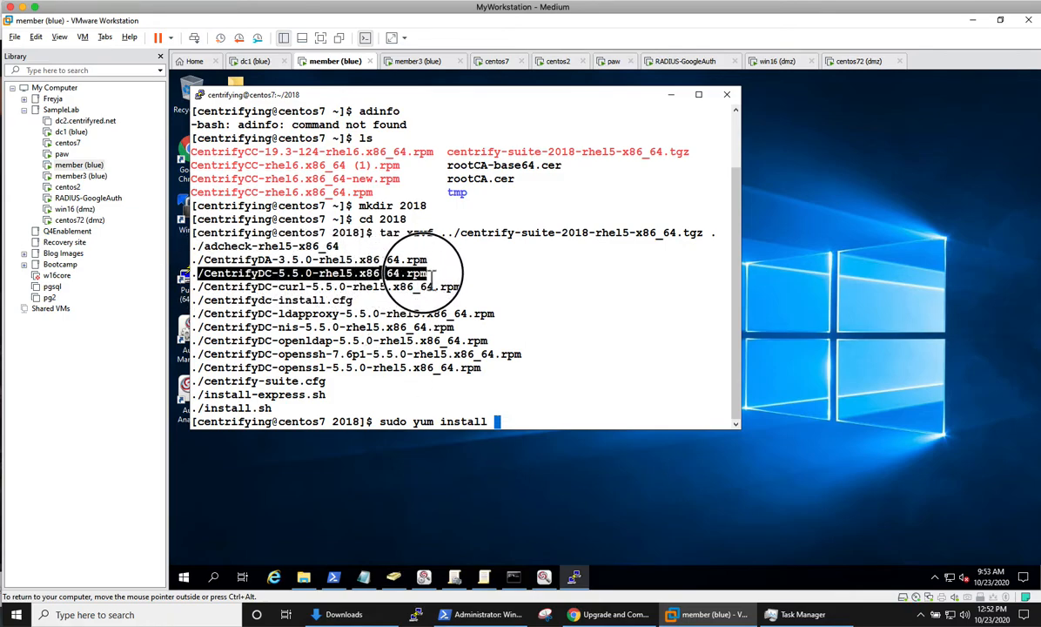
right_click(551, 421)
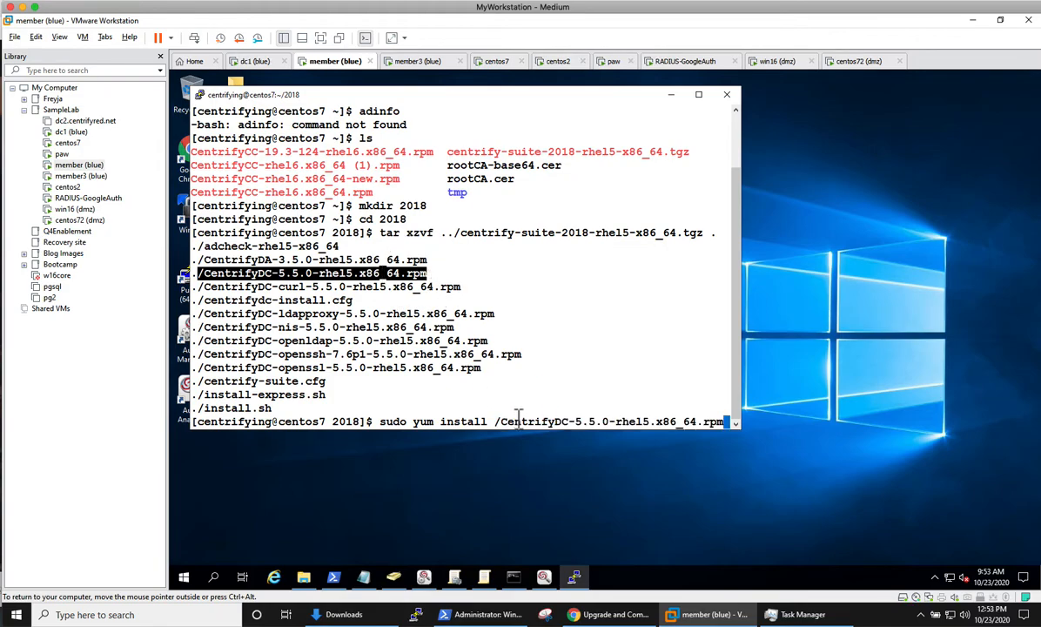
key("Left")
key("Left")
key("Left")
key("Left")
key("Left")
key("Left")
key("Left")
key("Left")
key("Left")
key("Left")
key("Left")
key("Left")
key("Left")
key("Left")
key("Left")
key("Left")
key("Left")
key("Left")
key("Left")
key("Left")
key("Left")
key("Left")
key("BackSpace")
key("End")
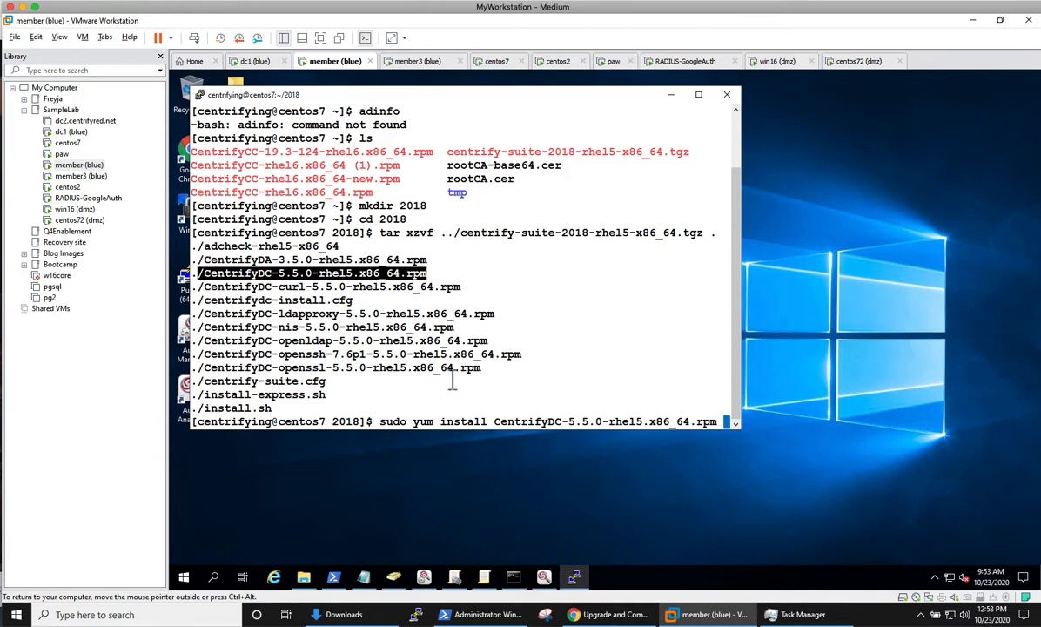
left_click_drag(487, 372, 203, 373)
right_click(698, 421)
key("Return")
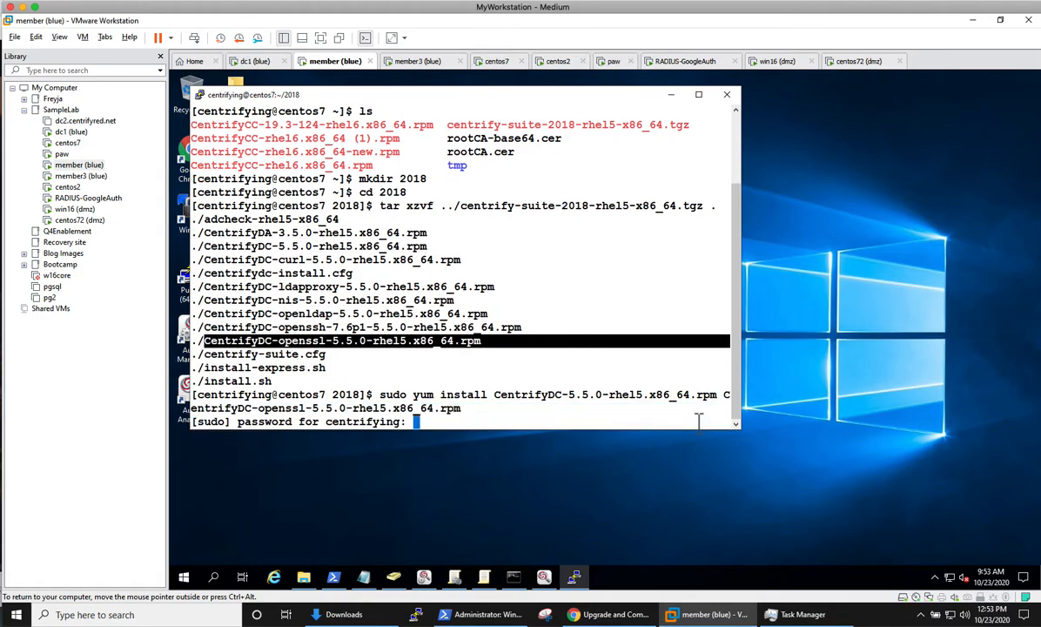
key("Return")
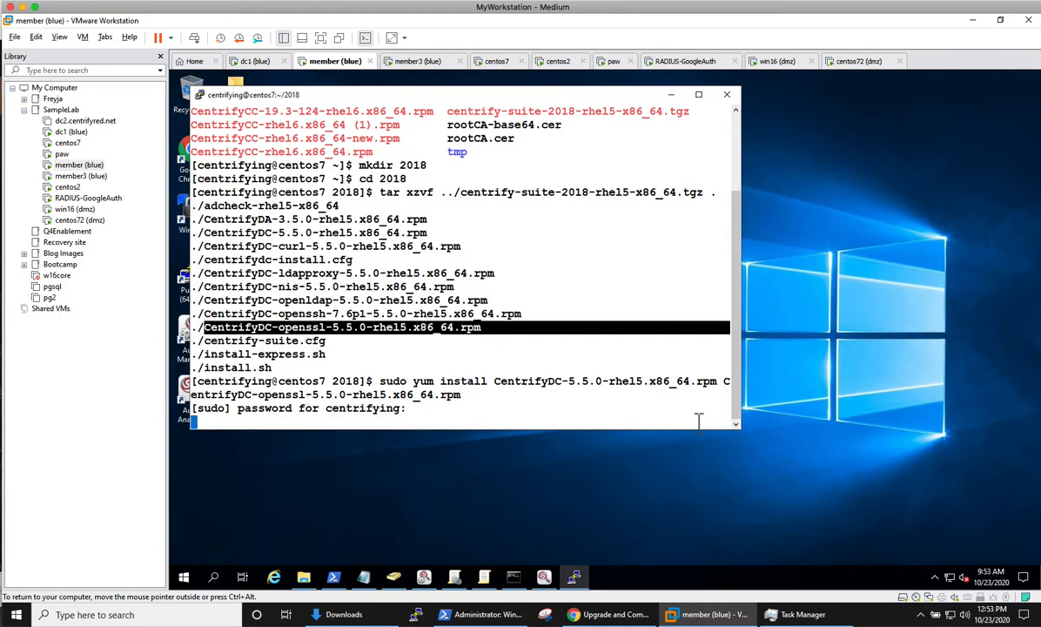
key("ctrl+c")
key("ctrl+c")
key("ctrl+c")
key("ctrl+c")
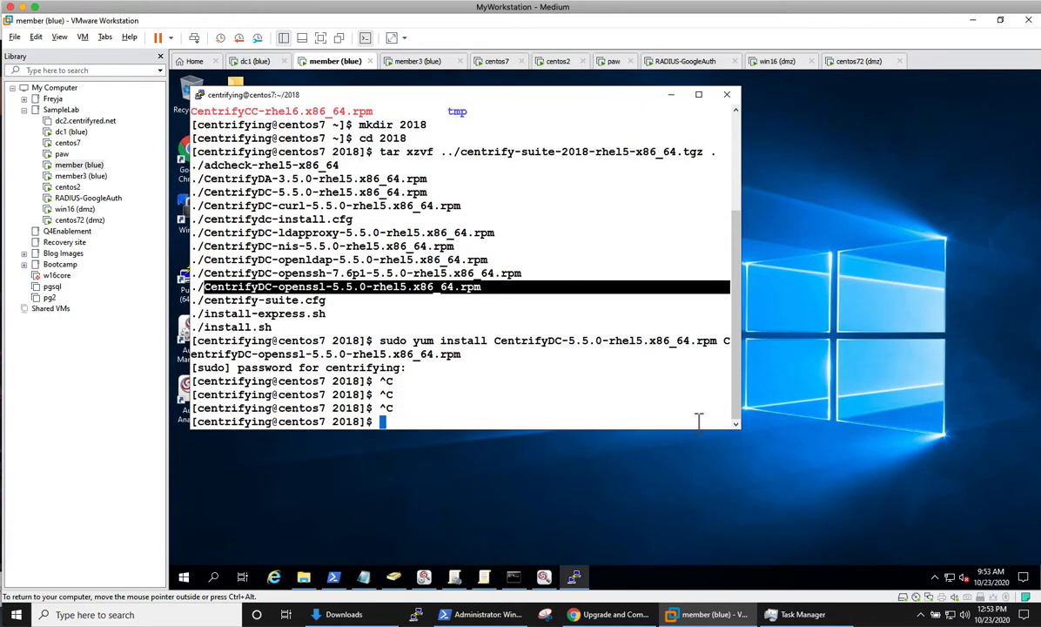
Step: Add the CentrifyDC-openldap, CentrifyDC-curl and CentrifyDA-3.5.0 packages to the install command and run it
key("Up")
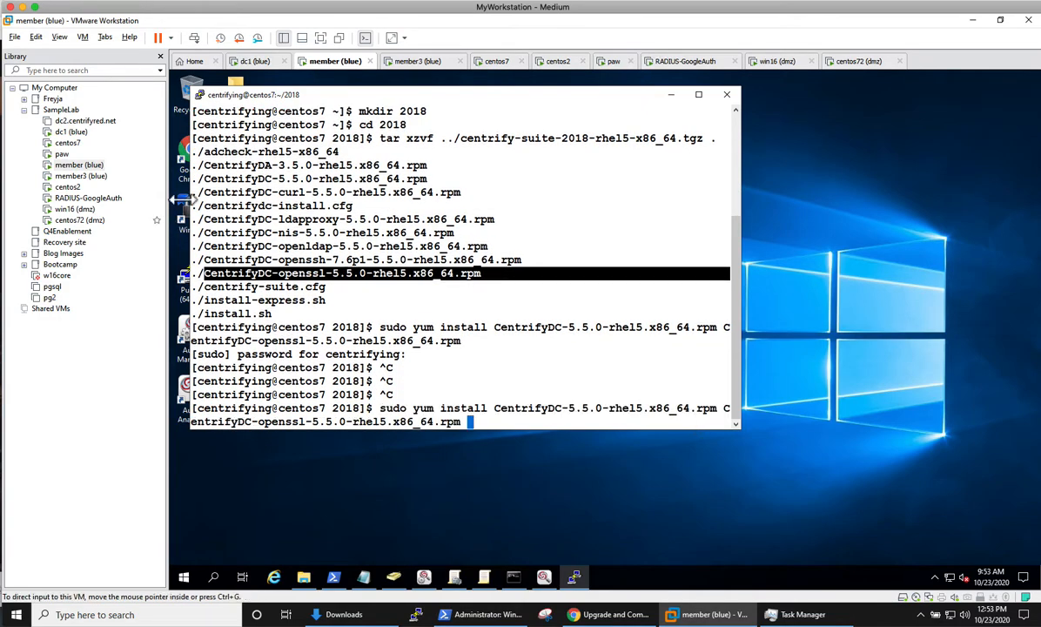
left_click_drag(490, 246, 204, 247)
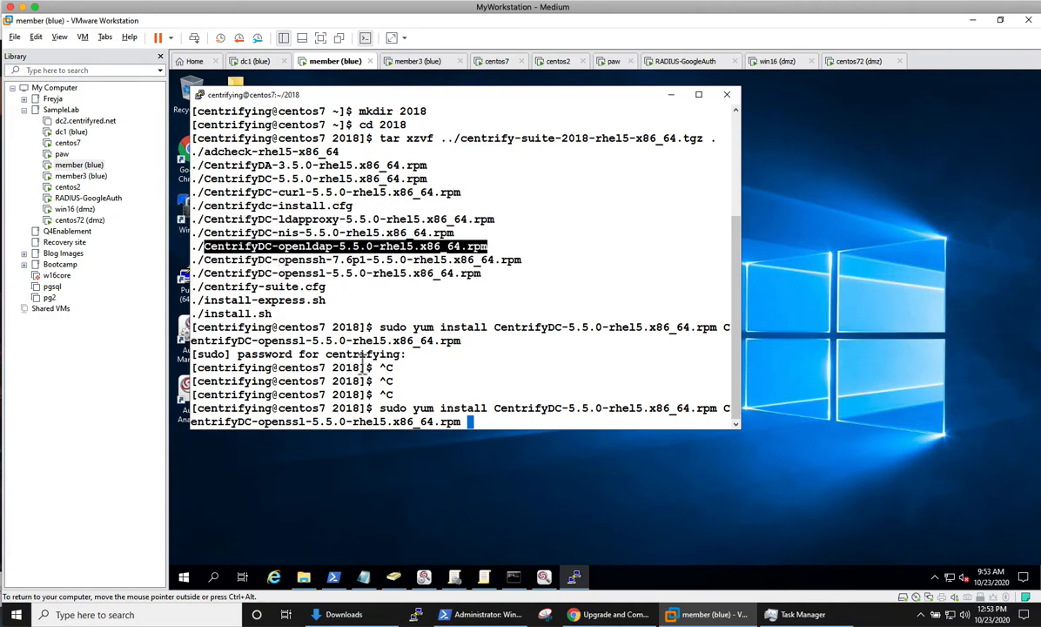
right_click(530, 424)
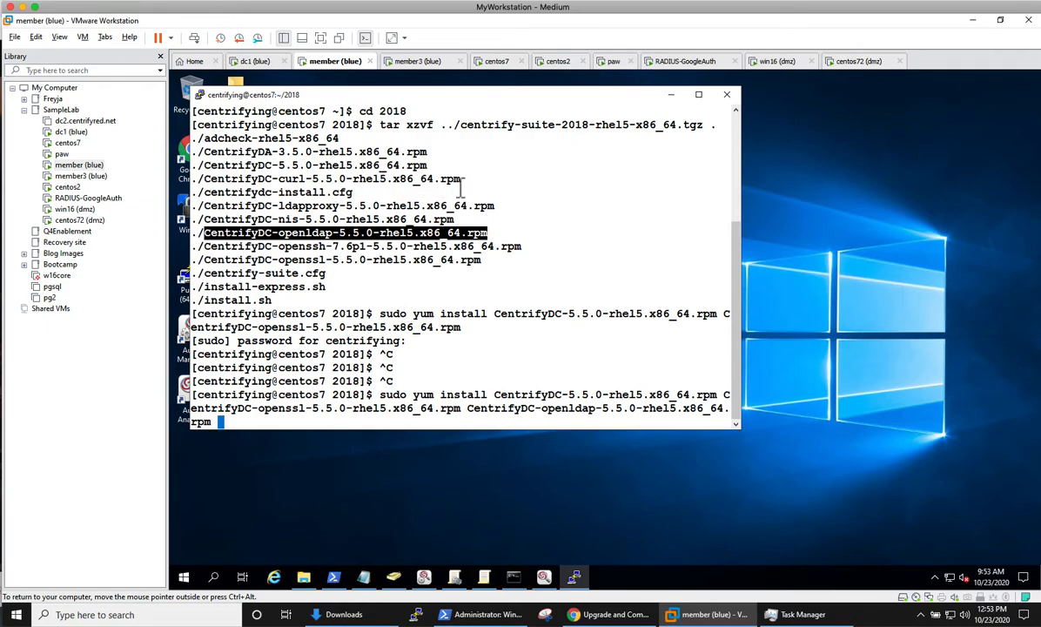
left_click_drag(458, 178, 208, 183)
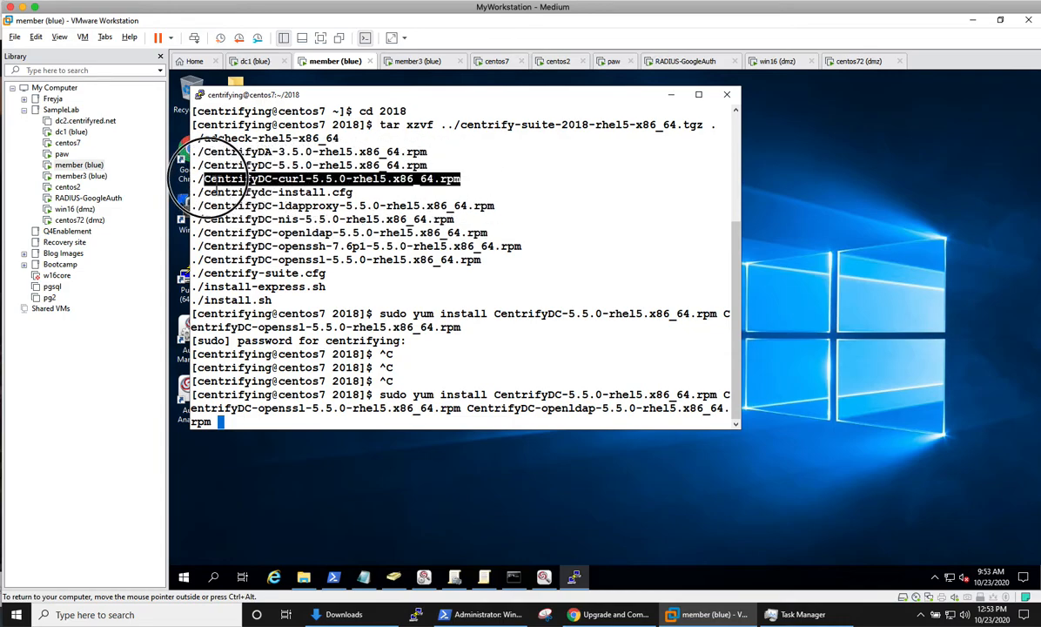
right_click(249, 391)
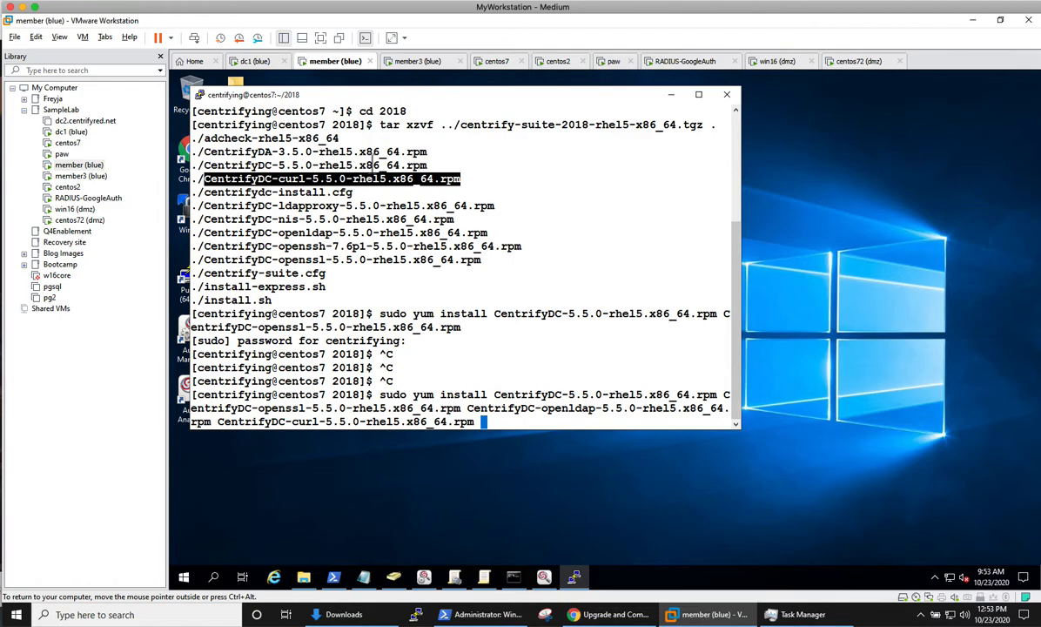
left_click_drag(426, 152, 205, 155)
right_click(503, 423)
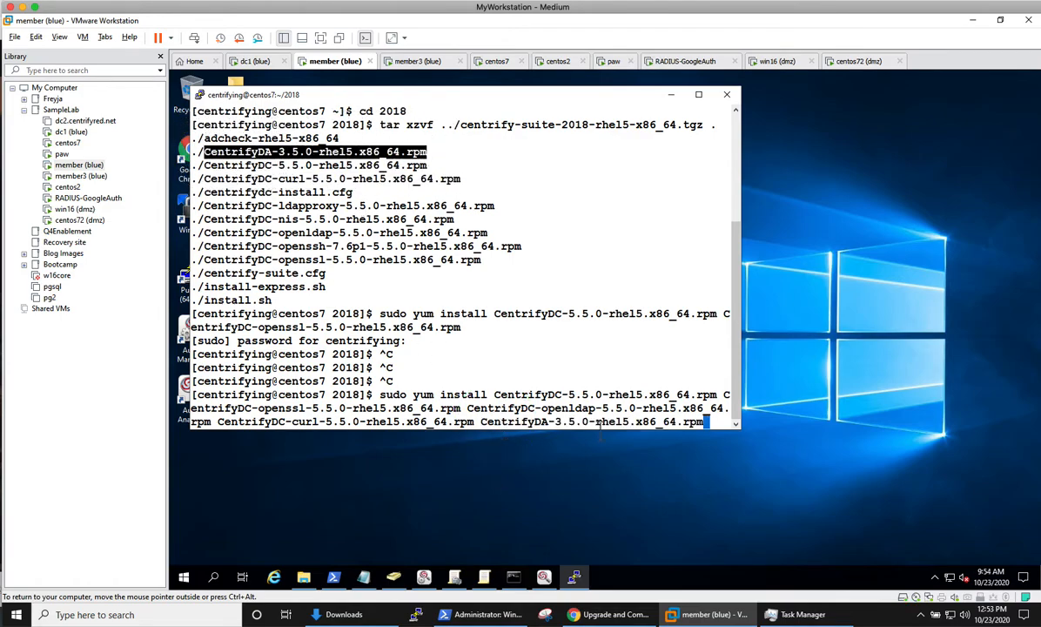
key("Return")
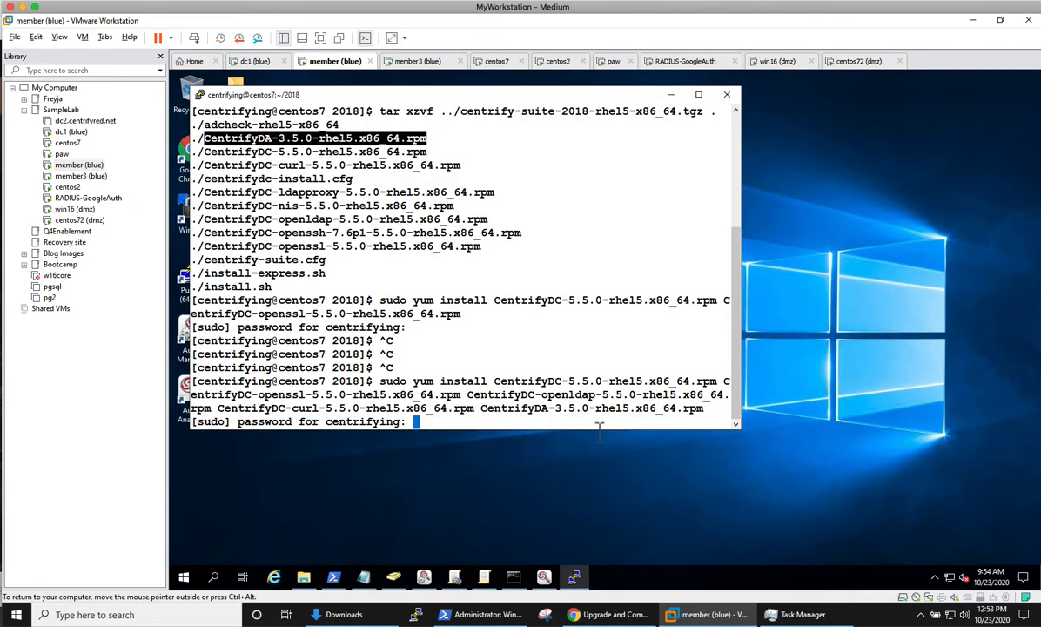
Step: Submit the sudo prompt, answer y to install the five Centrify packages on centos7, then switch to paw
key("Return")
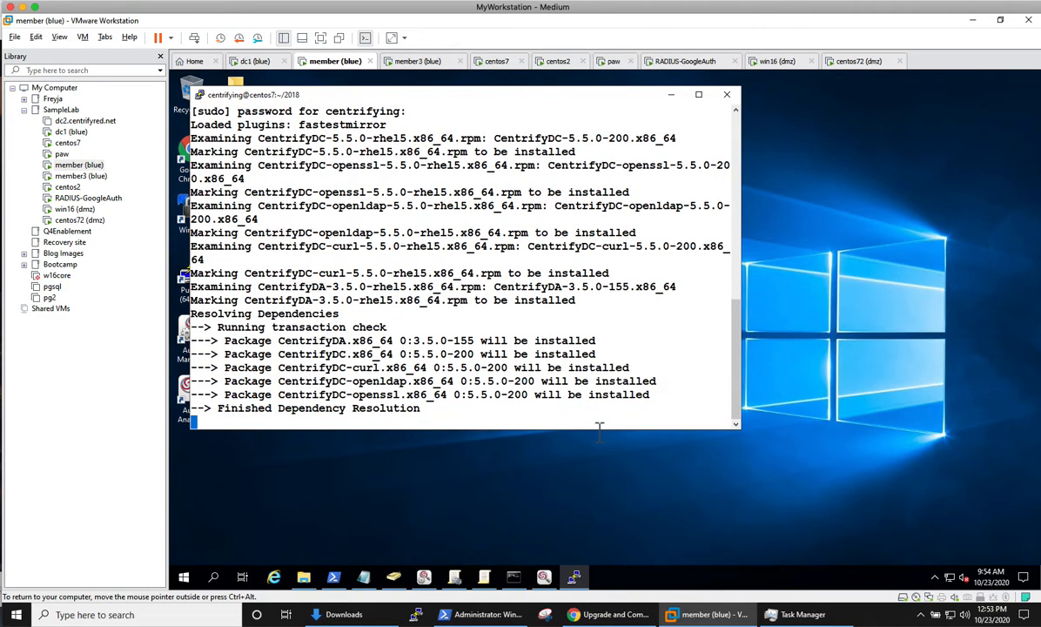
type("y")
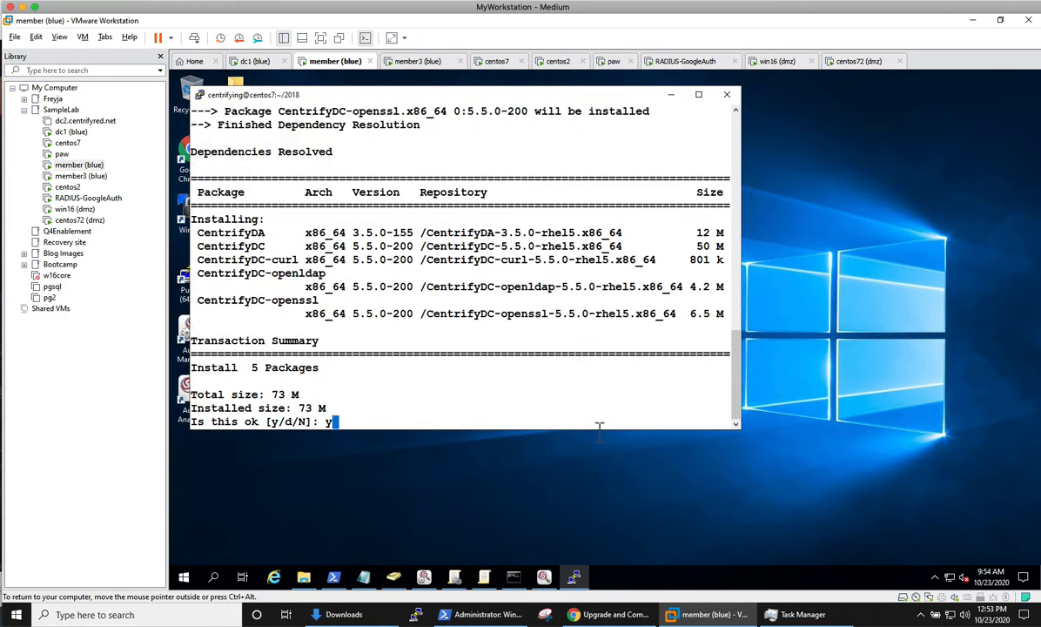
key("Return")
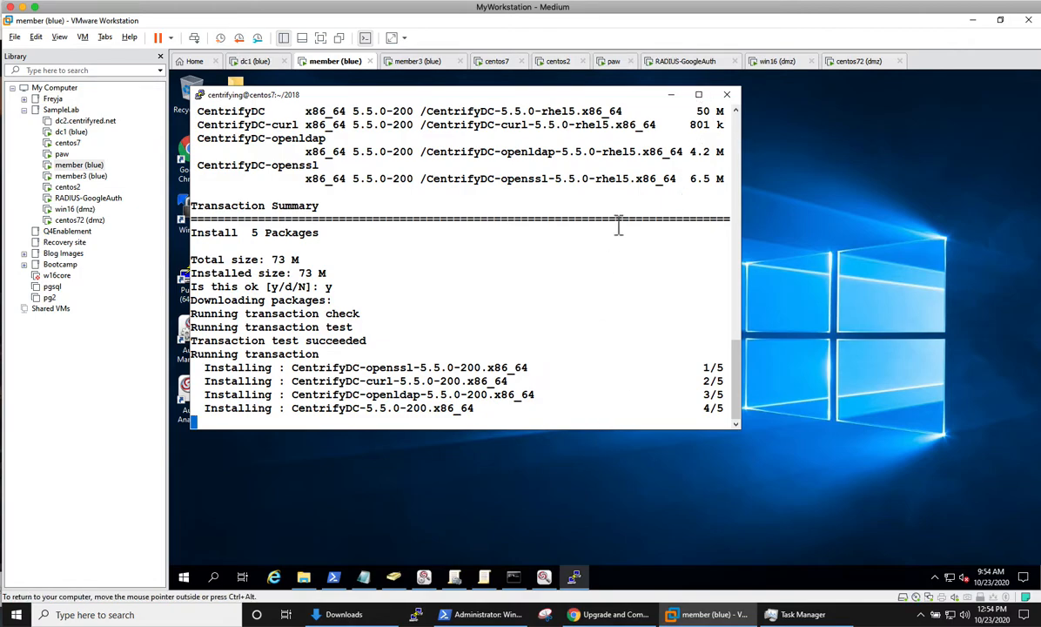
left_click(613, 61)
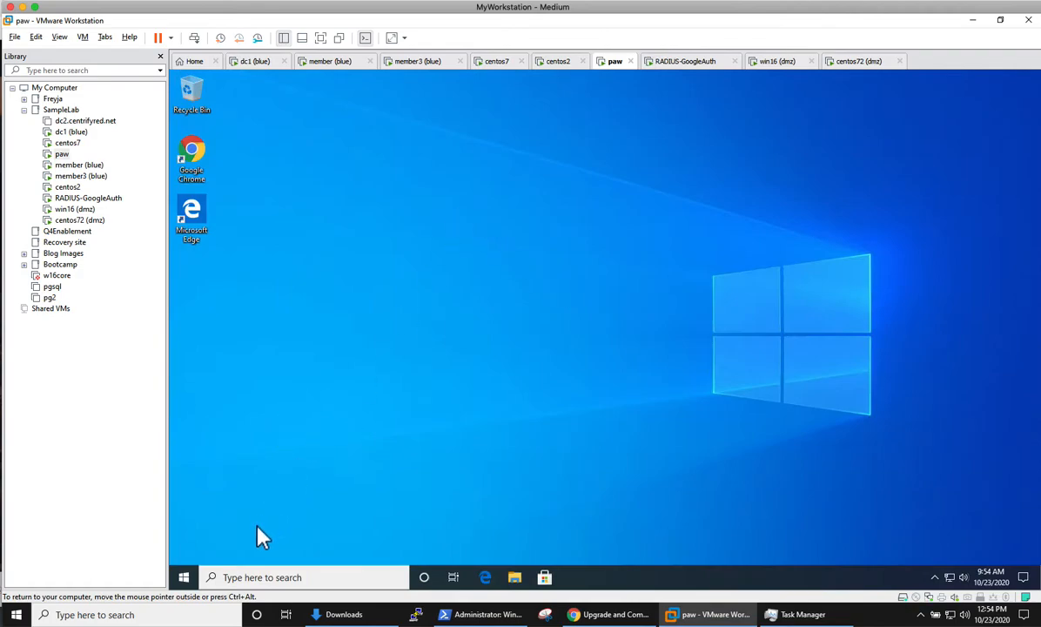
Step: Open the user's Desktop folder at \\member\c$\Users over the network from the Run dialog
right_click(185, 575)
left_click(225, 521)
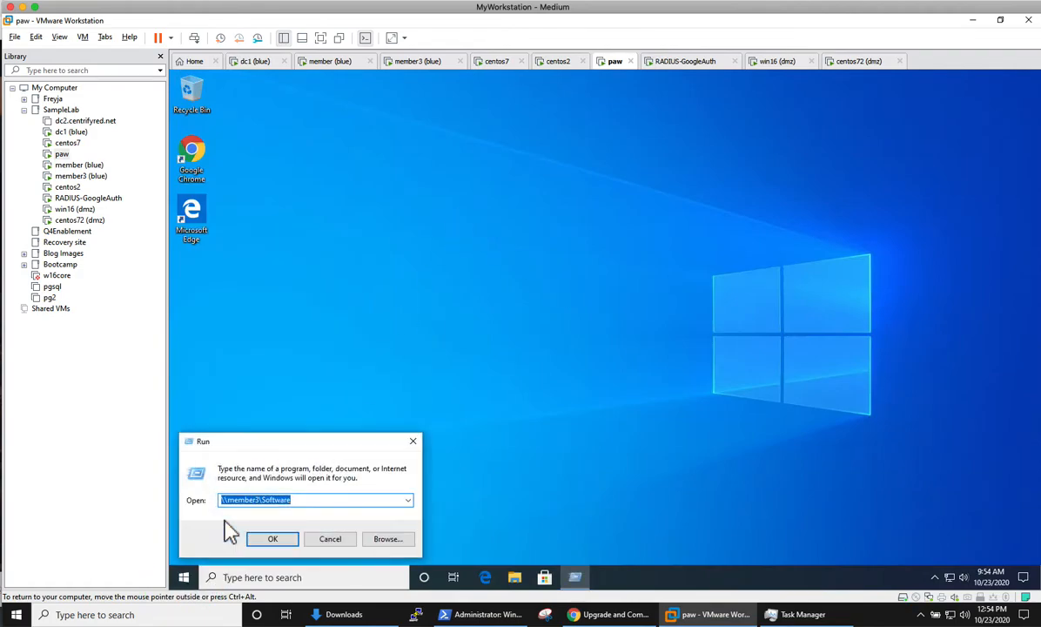
type("\\\\membr")
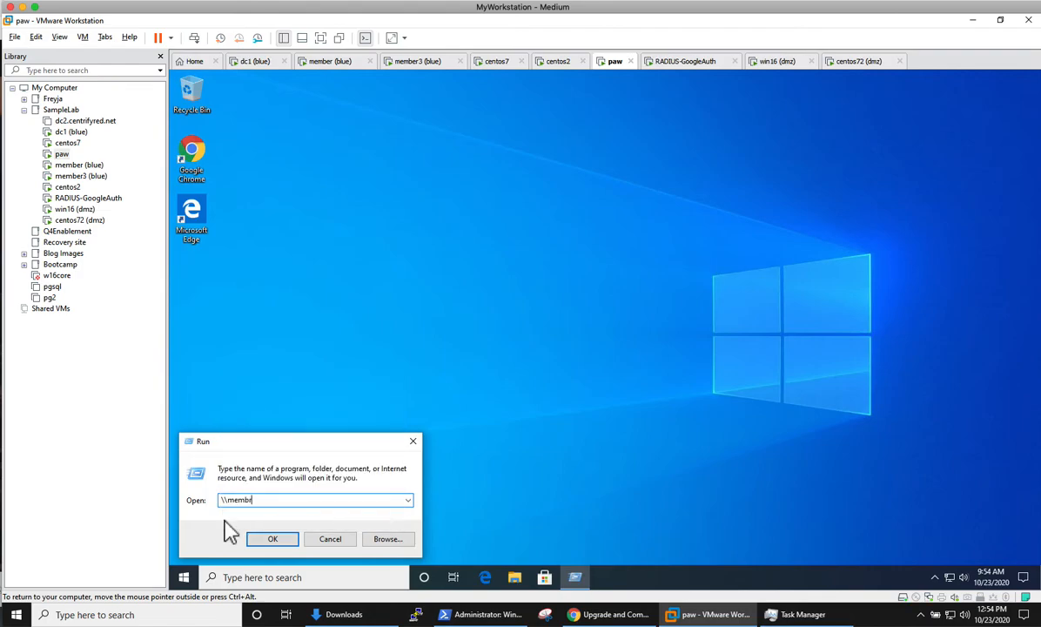
key("BackSpace")
key("Down")
key("BackSpace")
key("BackSpace")
key("BackSpace")
key("BackSpace")
key("BackSpace")
key("BackSpace")
key("BackSpace")
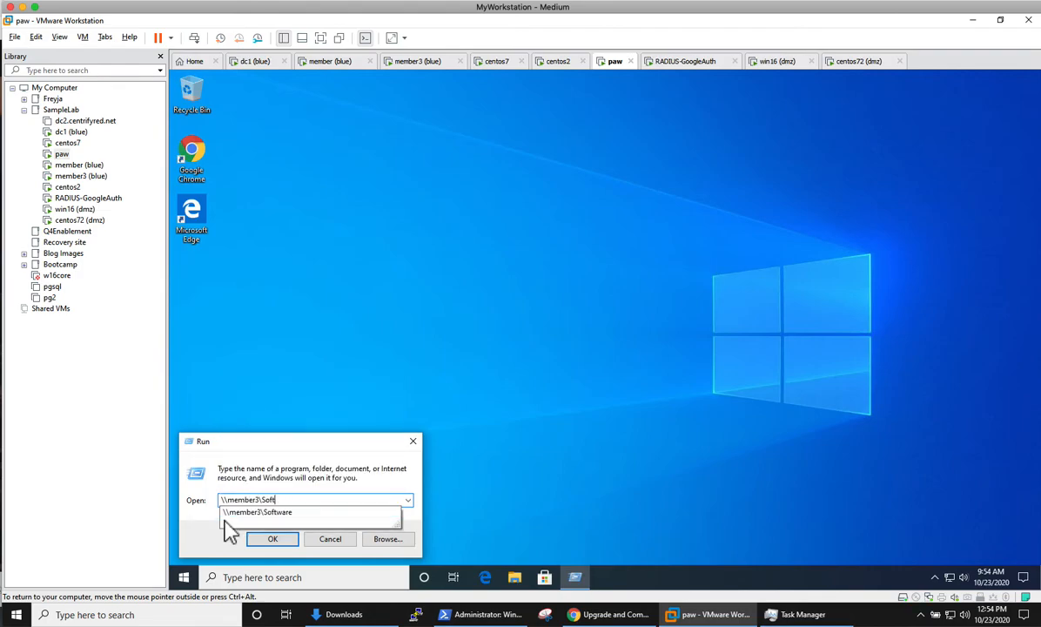
key("BackSpace")
key("BackSpace")
key("BackSpace")
type("\\c$\\Users\\cen")
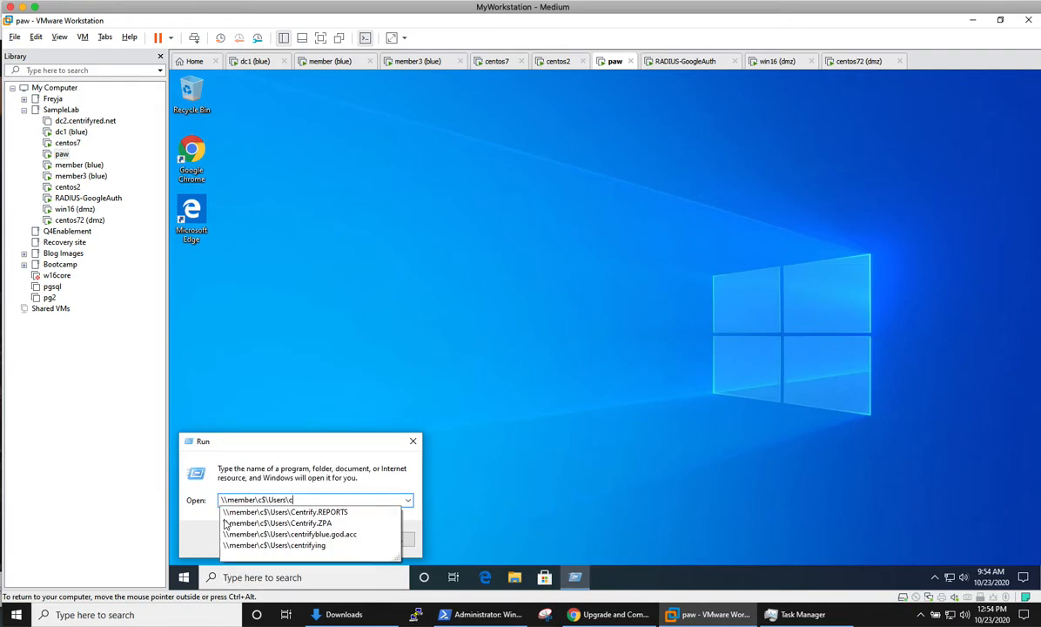
key("Down")
key("Down")
key("Down")
key("Down")
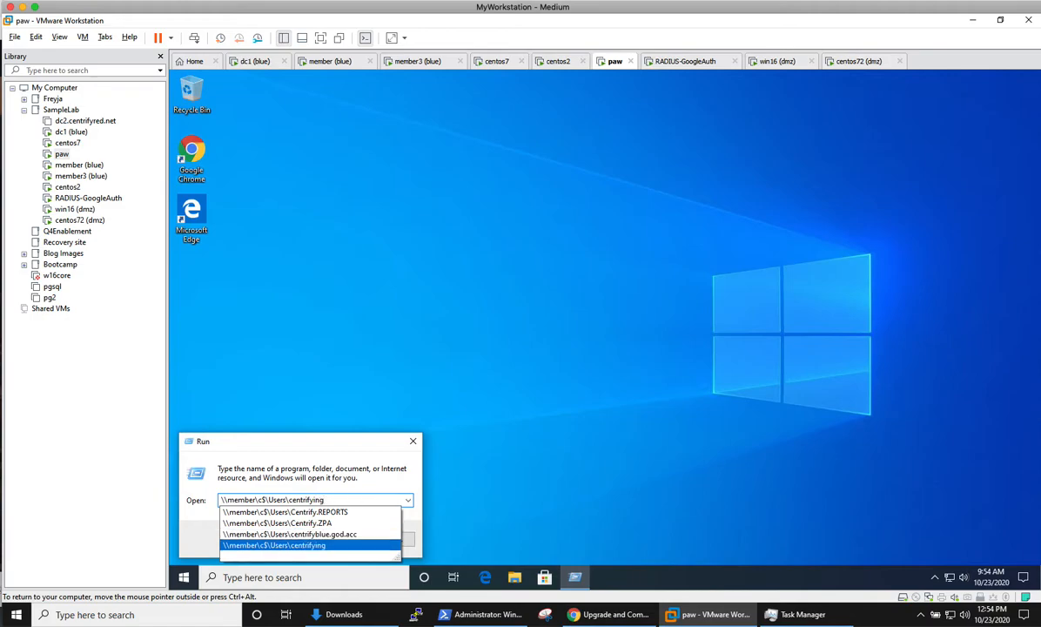
type("\\de")
left_click(225, 522)
key("Return")
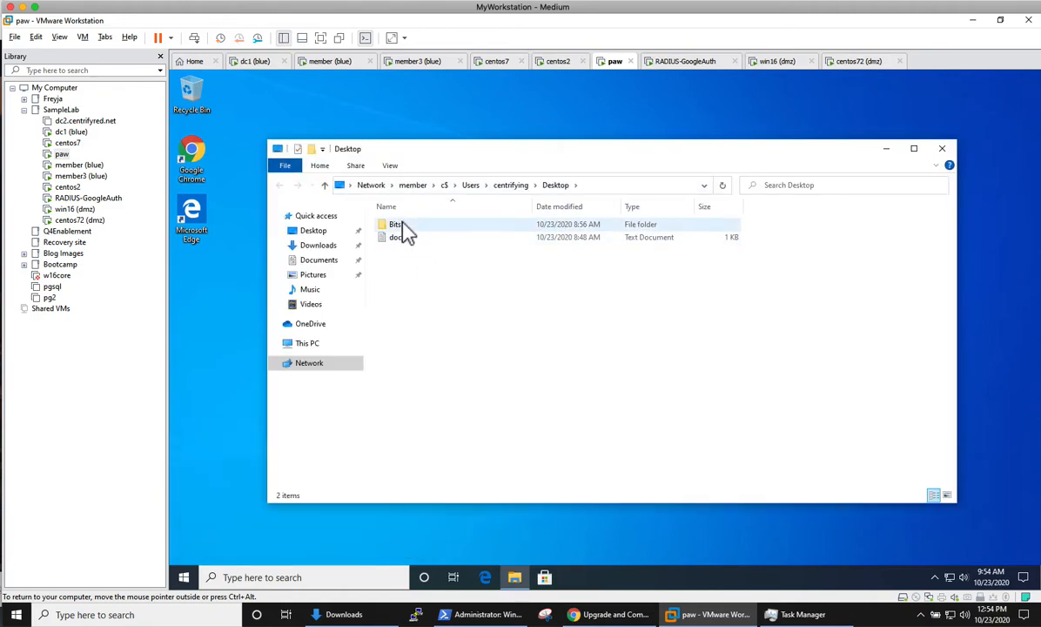
Step: Browse Bits > Suite2018 > Centrify-Suite-2018-mgmt-win64 > Agent and launch the Windows64 agent installer
double_click(402, 225)
double_click(425, 225)
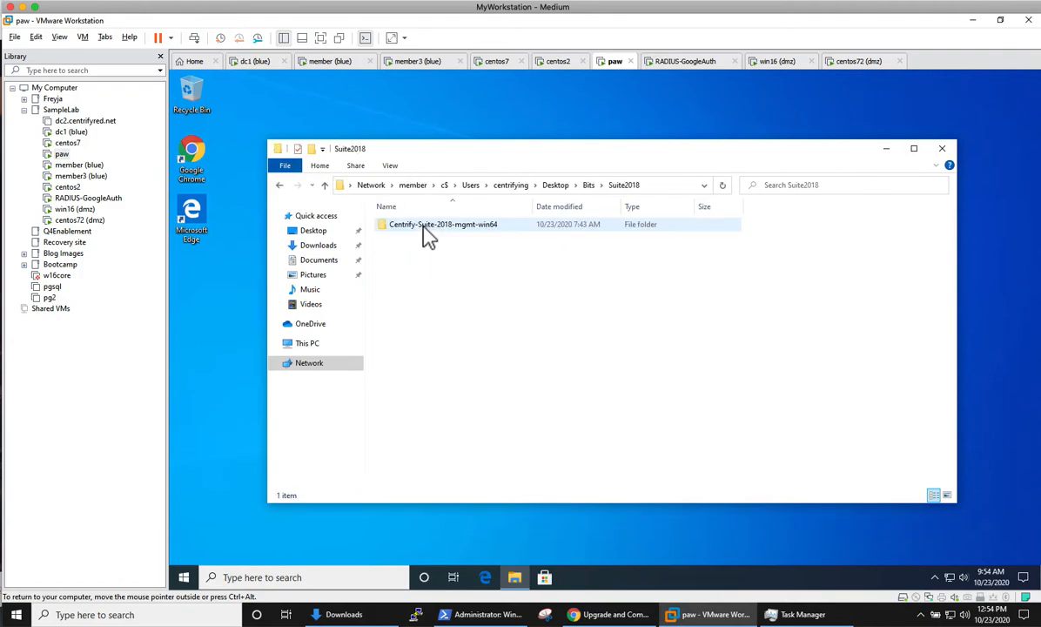
left_click(461, 228)
double_click(464, 238)
double_click(408, 228)
double_click(455, 225)
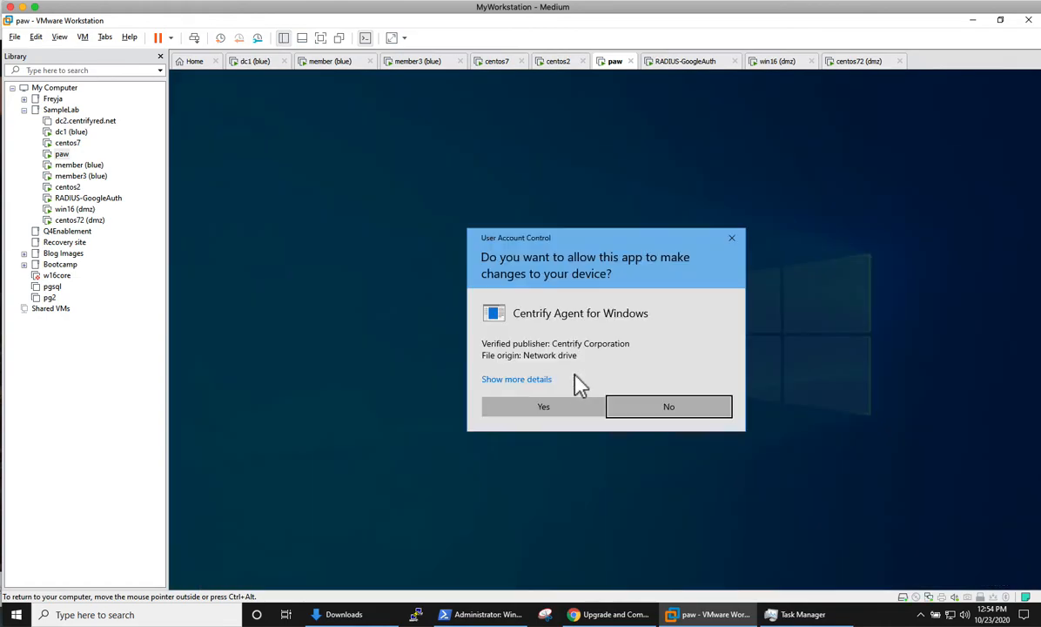
Step: Allow the installer, dismiss the later-version-already-installed alert, and close the setup wizard
left_click(559, 411)
left_click(885, 150)
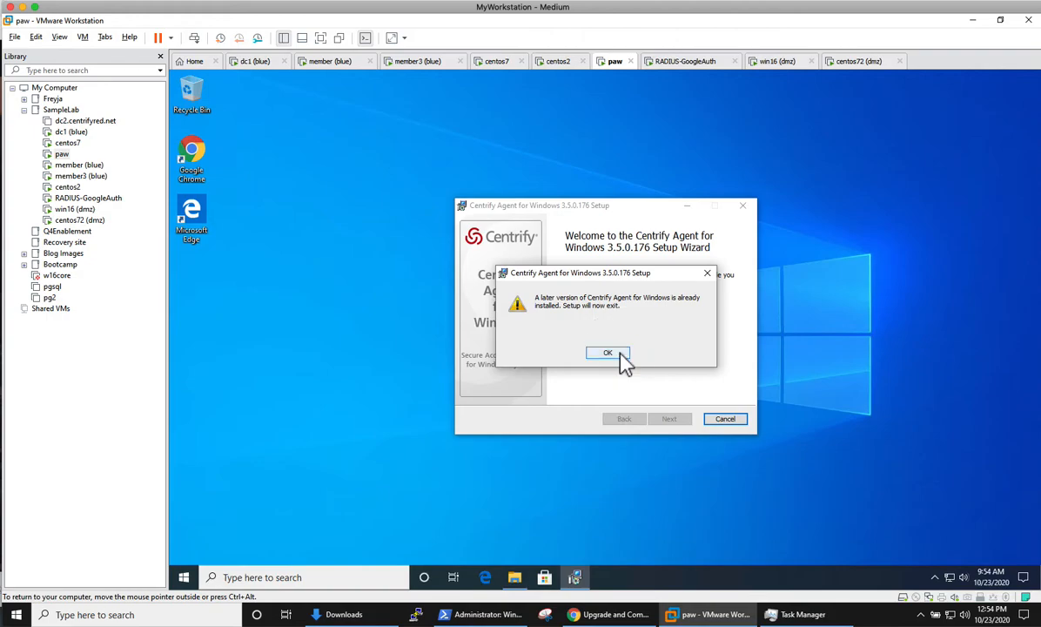
left_click(620, 356)
left_click(744, 209)
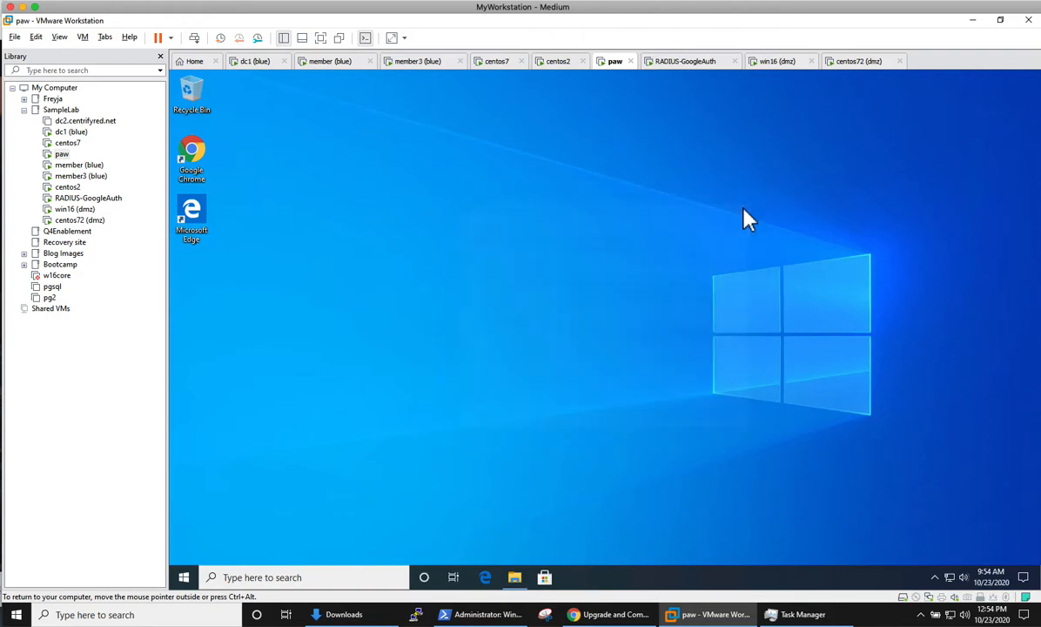
Step: On member3, navigate Explorer to Centrify-Suite-2018-mgmt-win64 > Agent, then check centos7's finished install
left_click(424, 63)
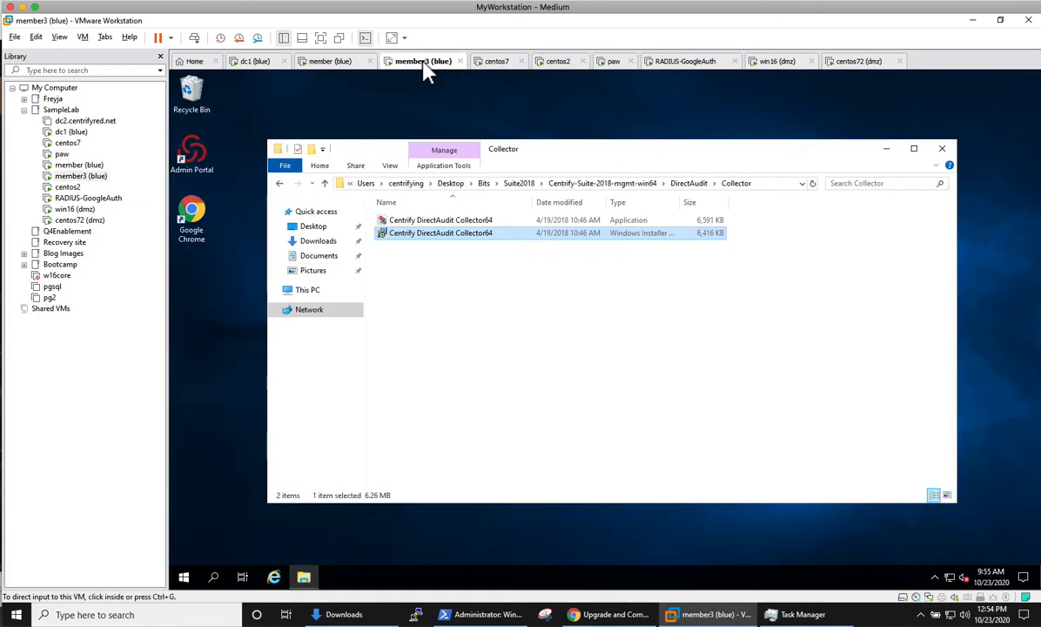
left_click(487, 342)
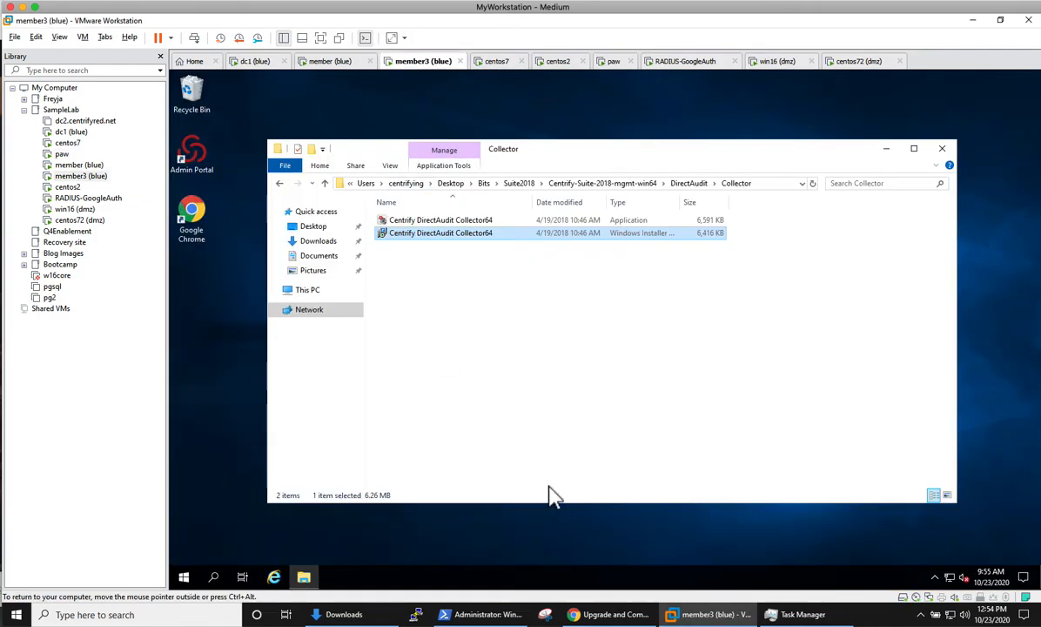
left_click(690, 183)
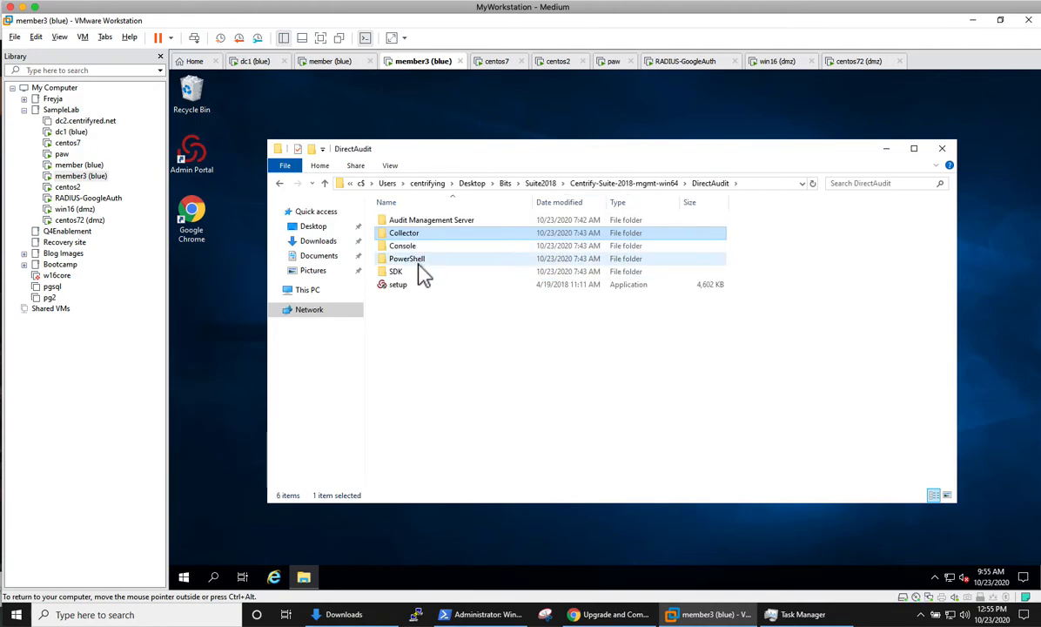
left_click(280, 183)
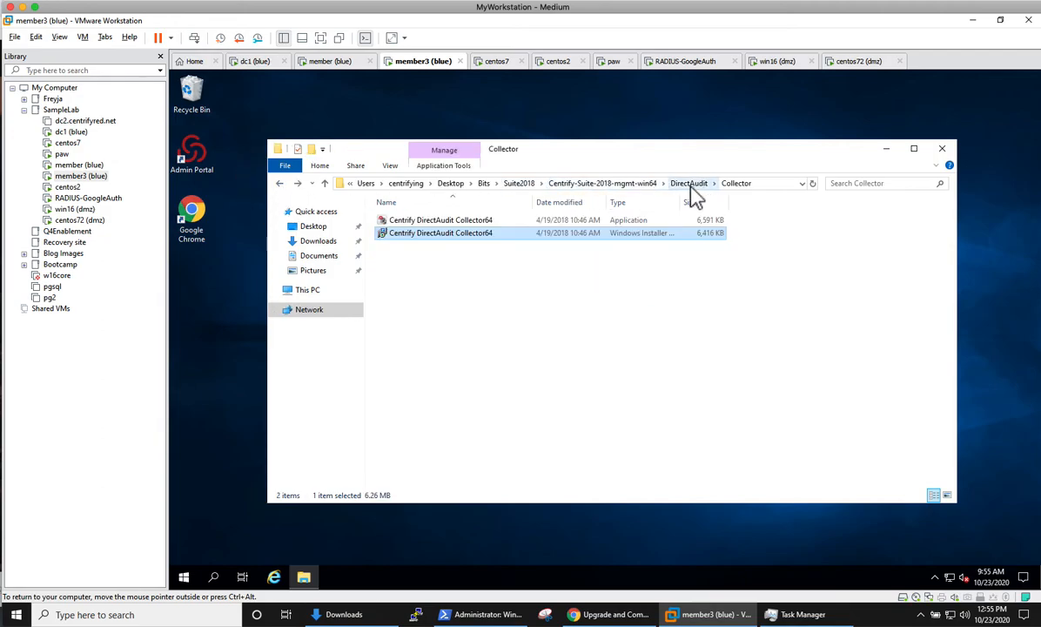
left_click(615, 185)
double_click(432, 224)
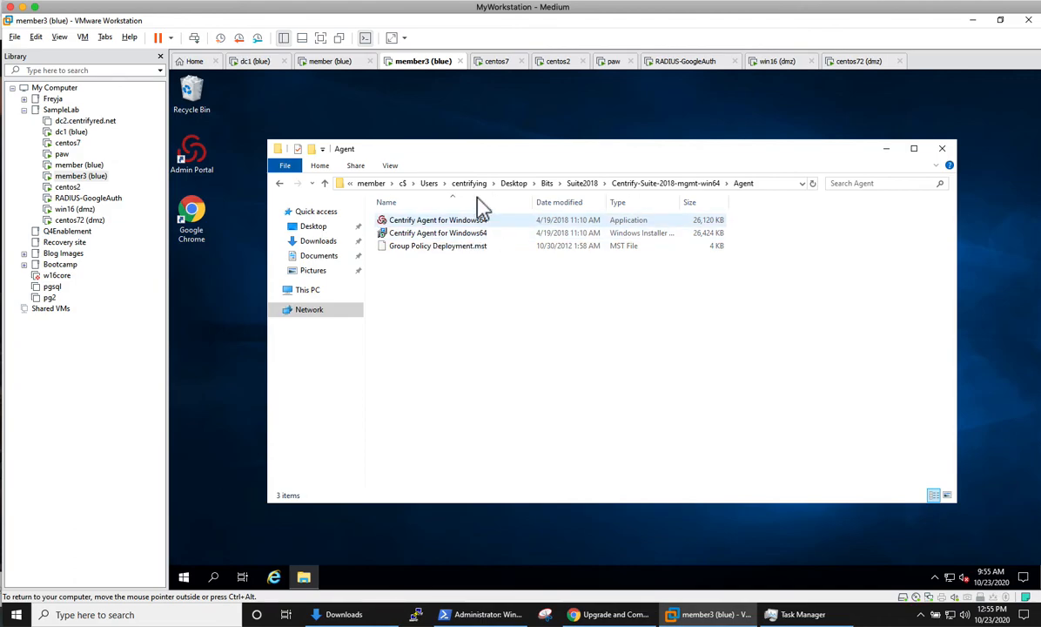
left_click(335, 61)
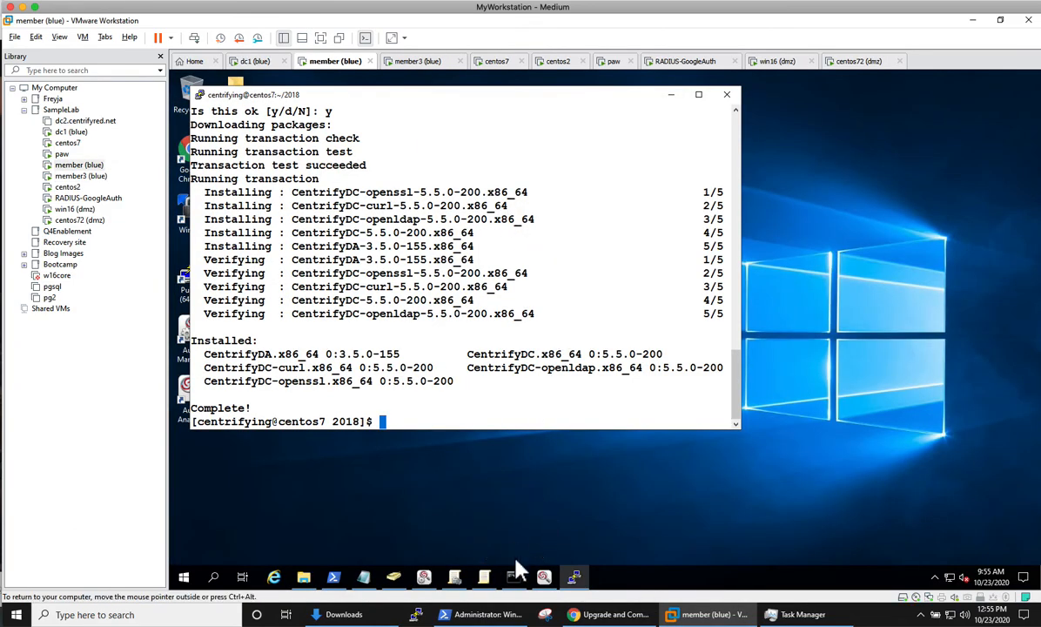
Step: Run the Centrify Agent for Windows64 installer on member3, accept the license, and install to the default folder
left_click(422, 63)
left_click(522, 372)
double_click(470, 230)
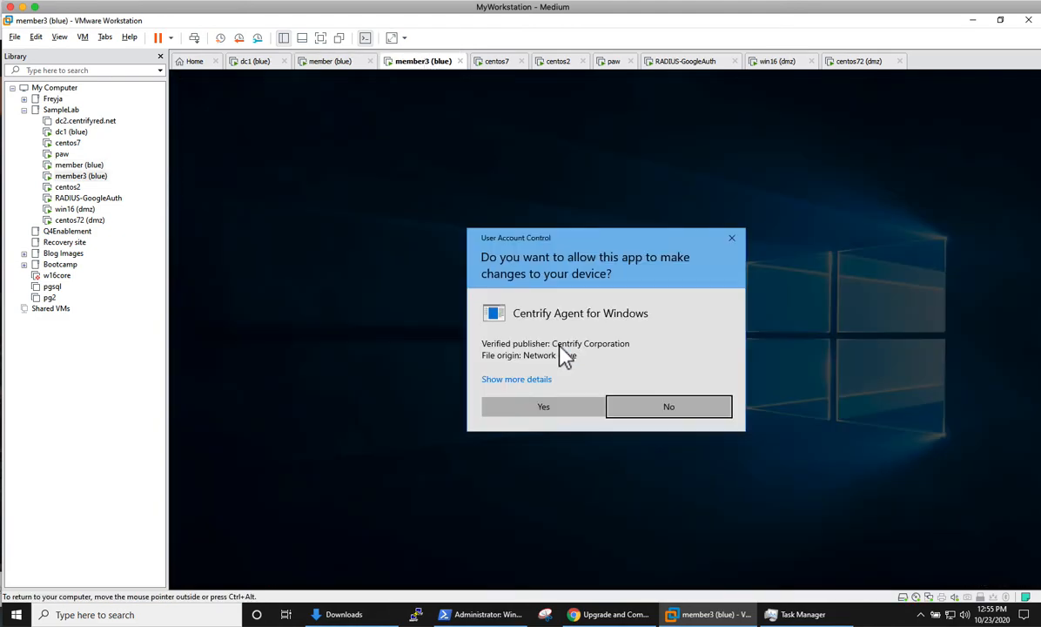
left_click(562, 422)
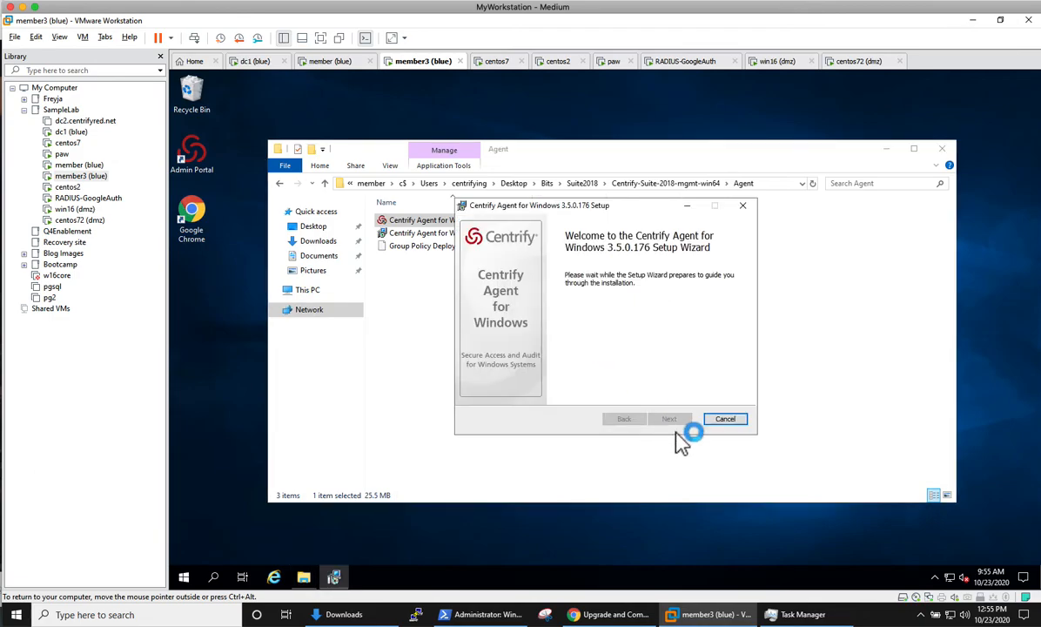
left_click(672, 420)
left_click(527, 391)
left_click(671, 420)
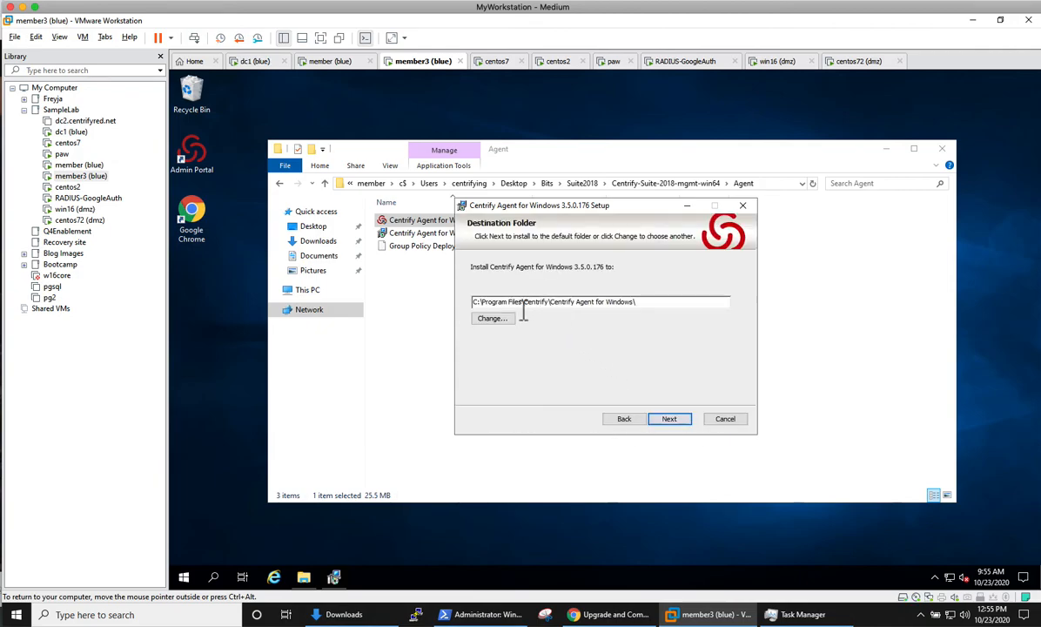
left_click(669, 418)
left_click(672, 421)
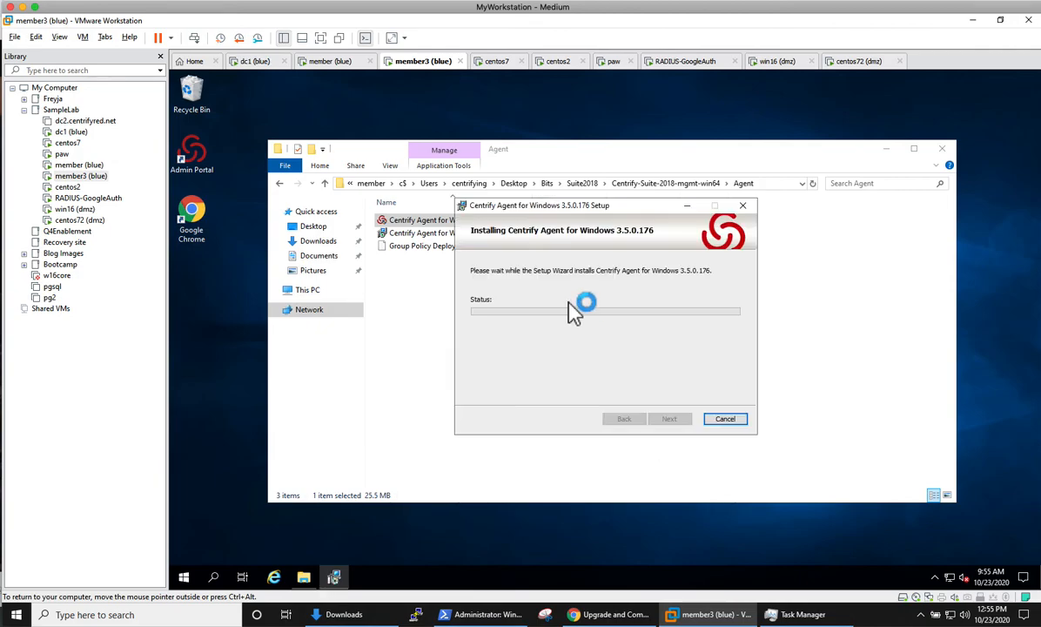